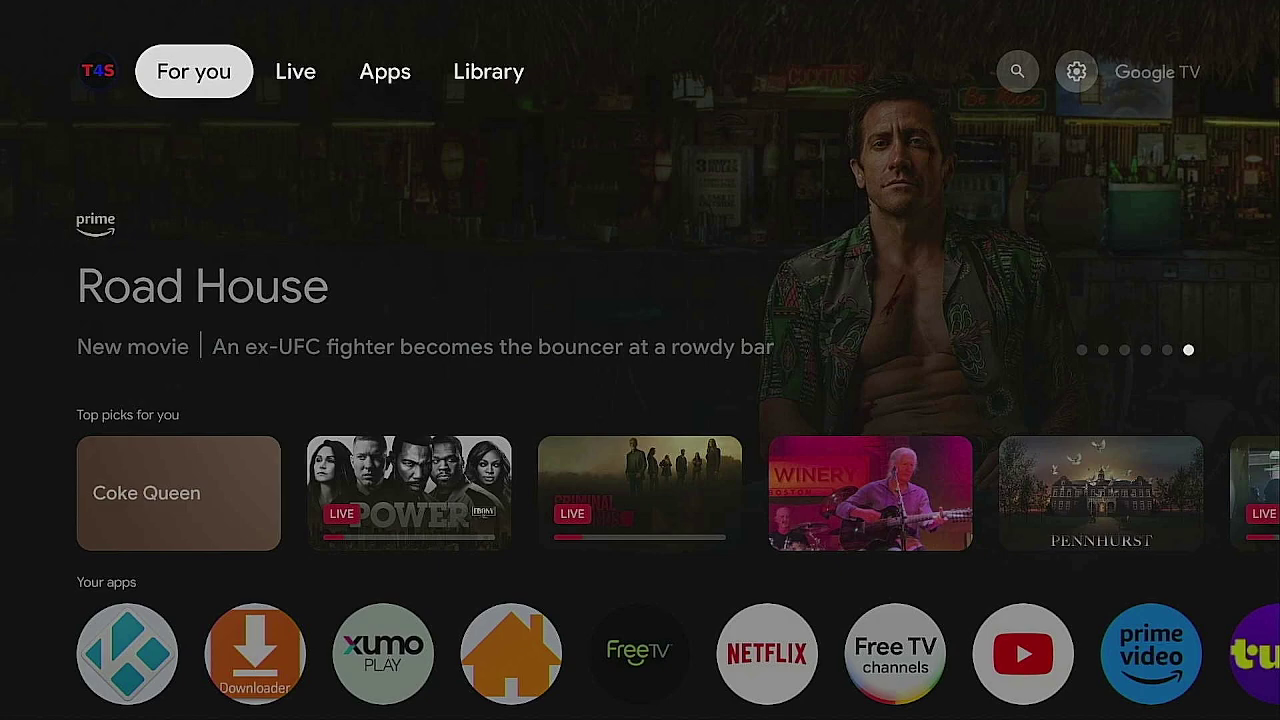
# Step: Browse the Your apps row to its end, then bring up the search page
pyautogui.press('Down')
pyautogui.press('Down')
pyautogui.press('Down')
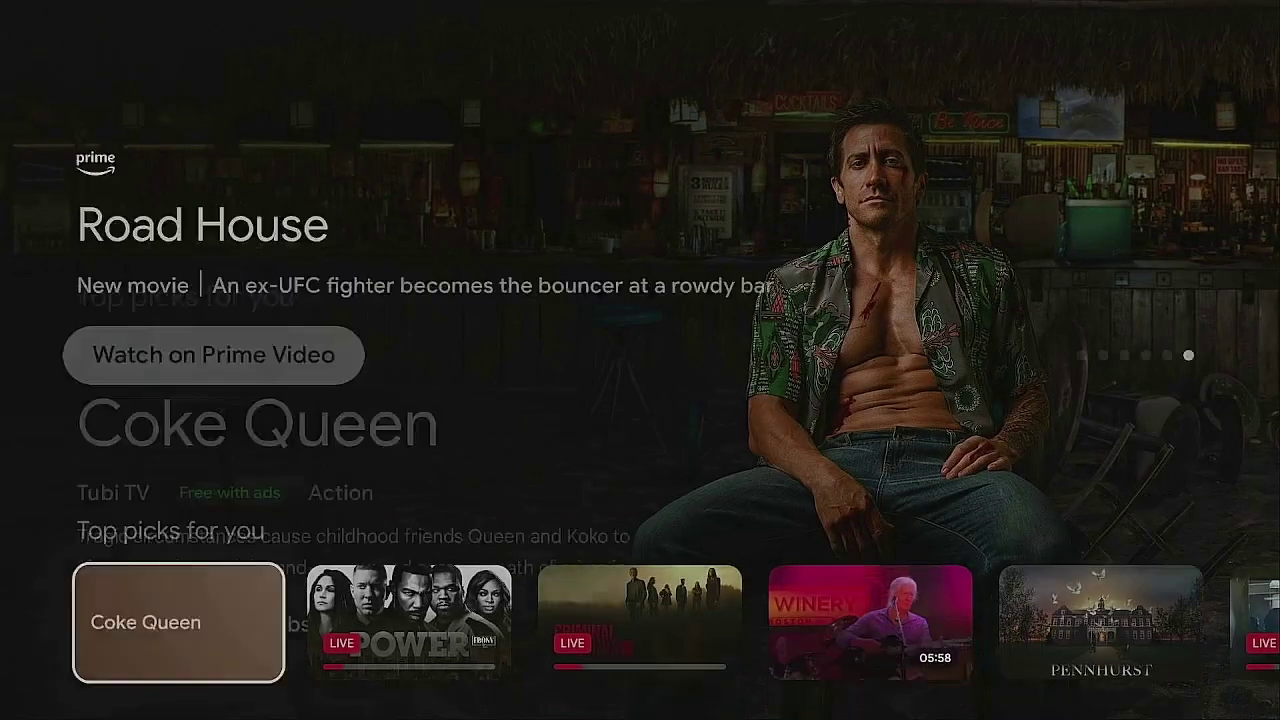
pyautogui.press('Right')
pyautogui.press('Right')
pyautogui.press('Right')
pyautogui.press('Right')
pyautogui.press('Right')
pyautogui.press('Right')
pyautogui.press('Right')
pyautogui.press('Right')
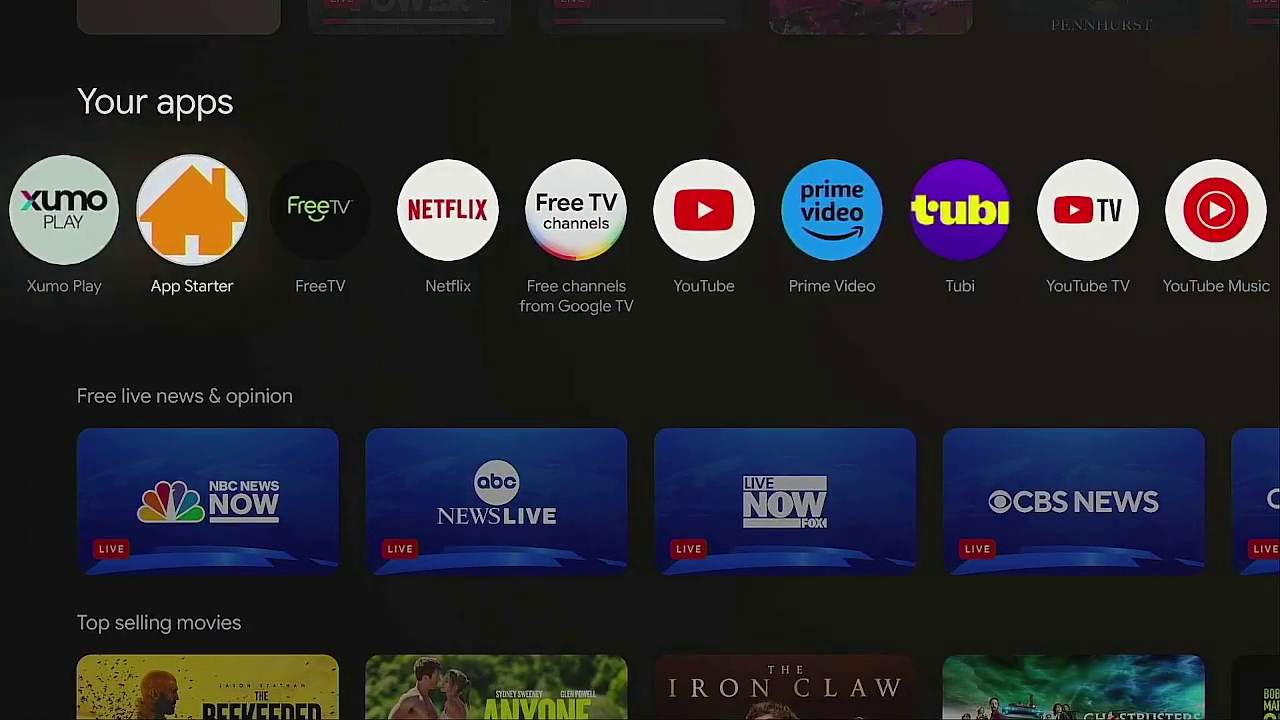
pyautogui.press('Right')
pyautogui.press('Right')
pyautogui.press('Right')
pyautogui.press('Right')
pyautogui.press('Right')
pyautogui.press('Right')
pyautogui.press('Right')
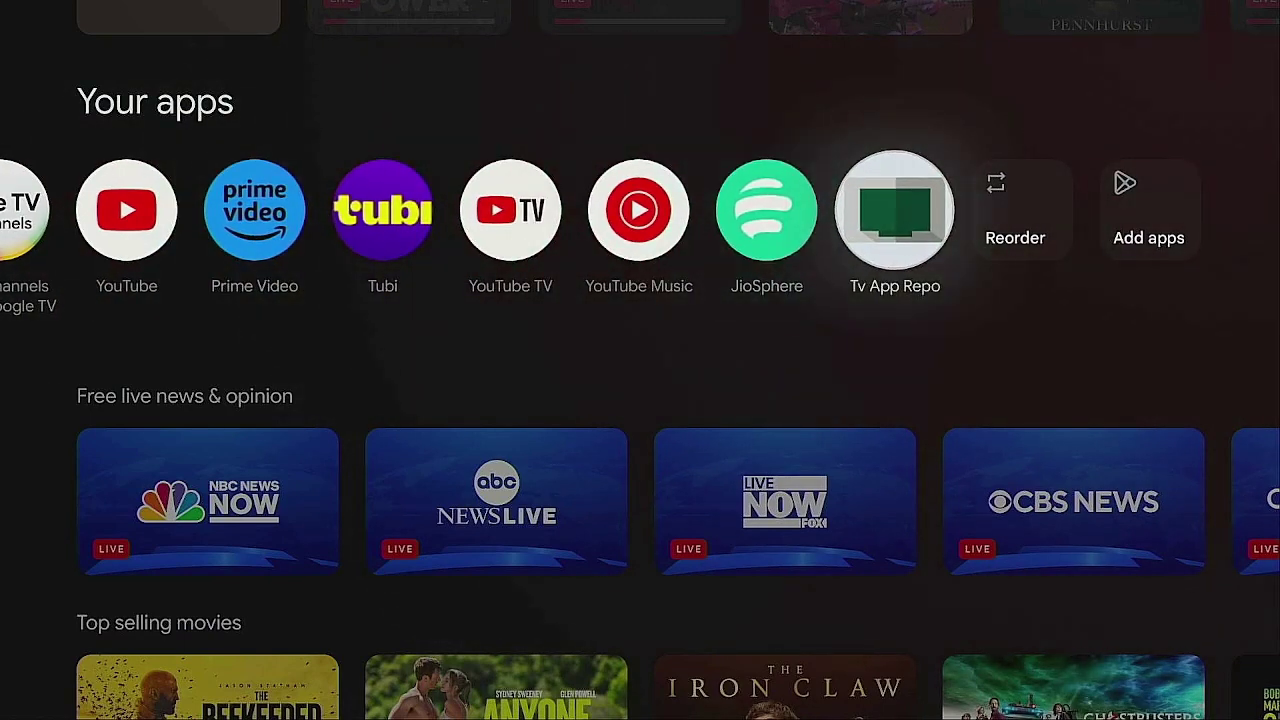
pyautogui.press('Left')
pyautogui.press('Left')
pyautogui.press('Left')
pyautogui.press('Left')
pyautogui.press('Left')
pyautogui.press('Left')
pyautogui.press('Left')
pyautogui.press('Left')
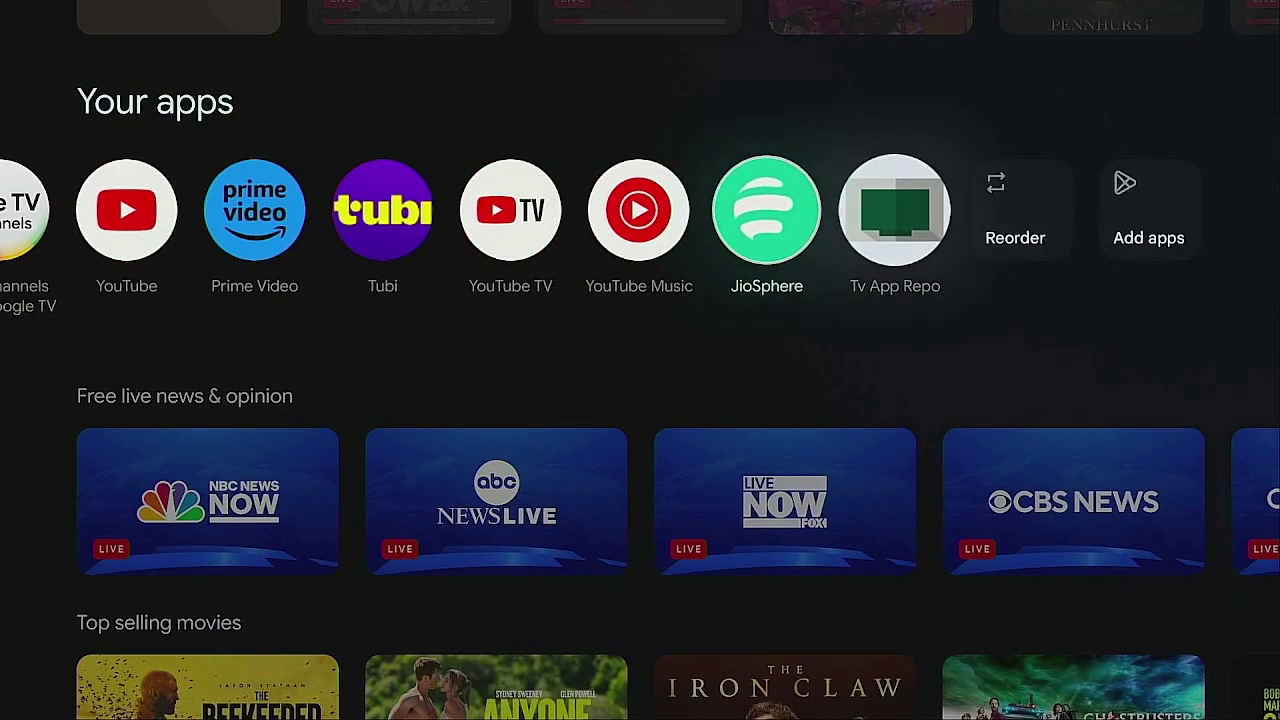
pyautogui.press('Escape')
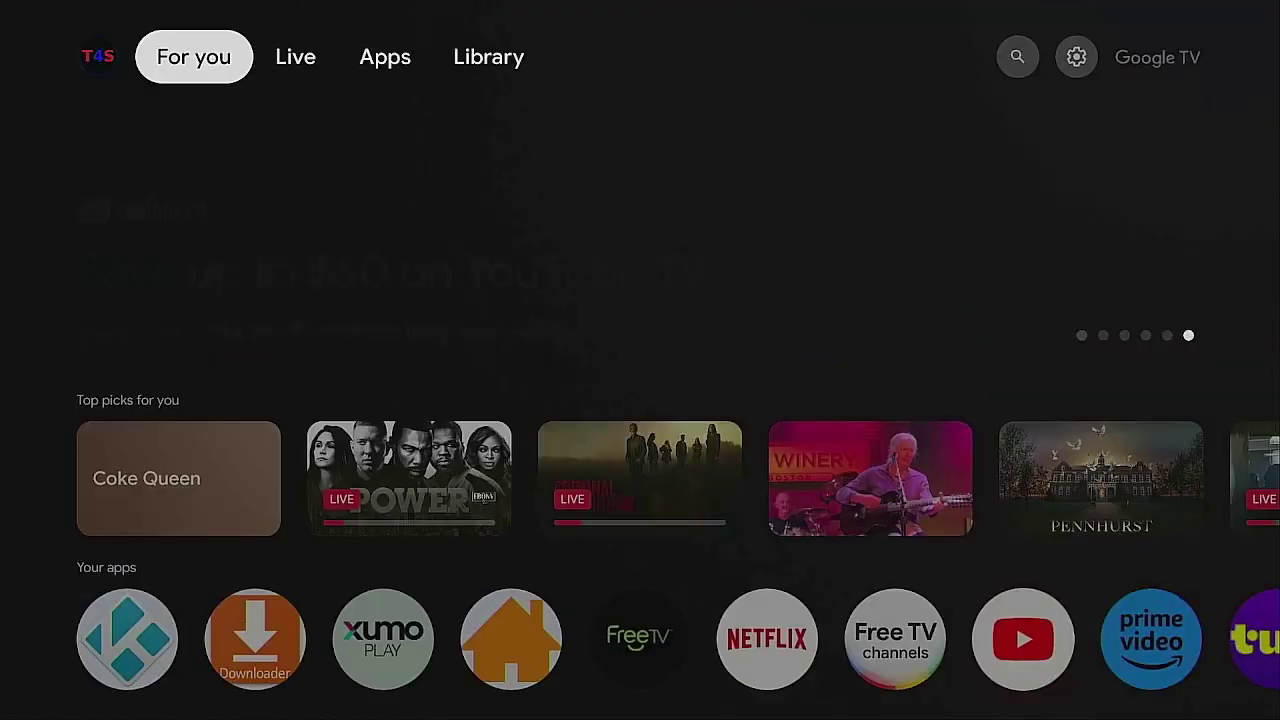
pyautogui.press('Right')
pyautogui.press('Right')
pyautogui.press('Right')
pyautogui.press('Right')
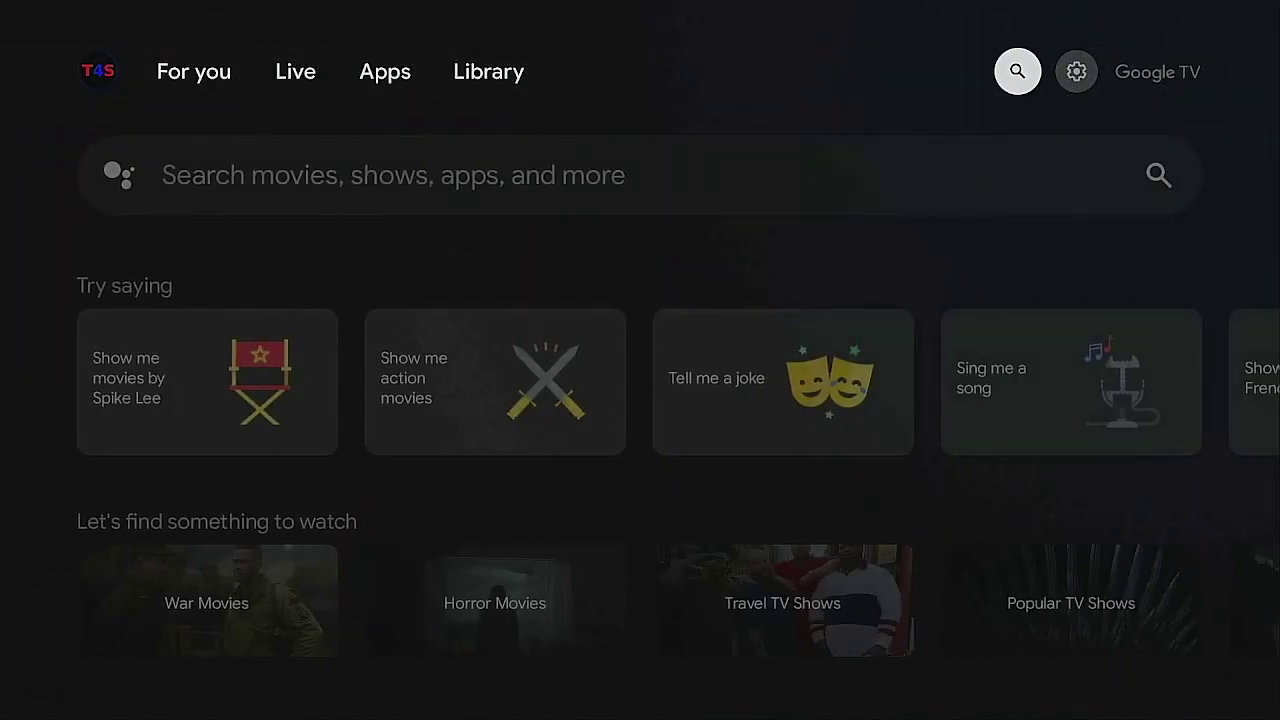
# Step: Open Settings > Apps > See all apps to list the installed apps
pyautogui.press('Right')
pyautogui.press('Return')
pyautogui.press('Return')
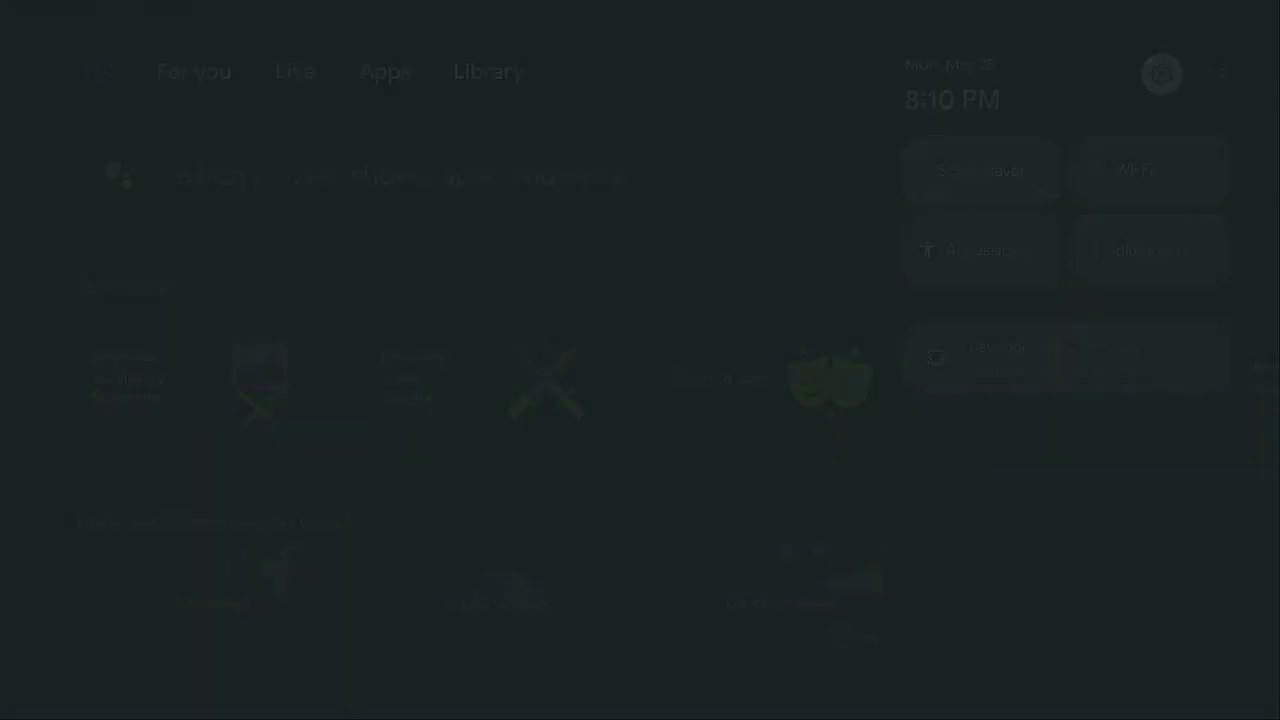
pyautogui.press('Down')
pyautogui.press('Down')
pyautogui.press('Down')
pyautogui.press('Down')
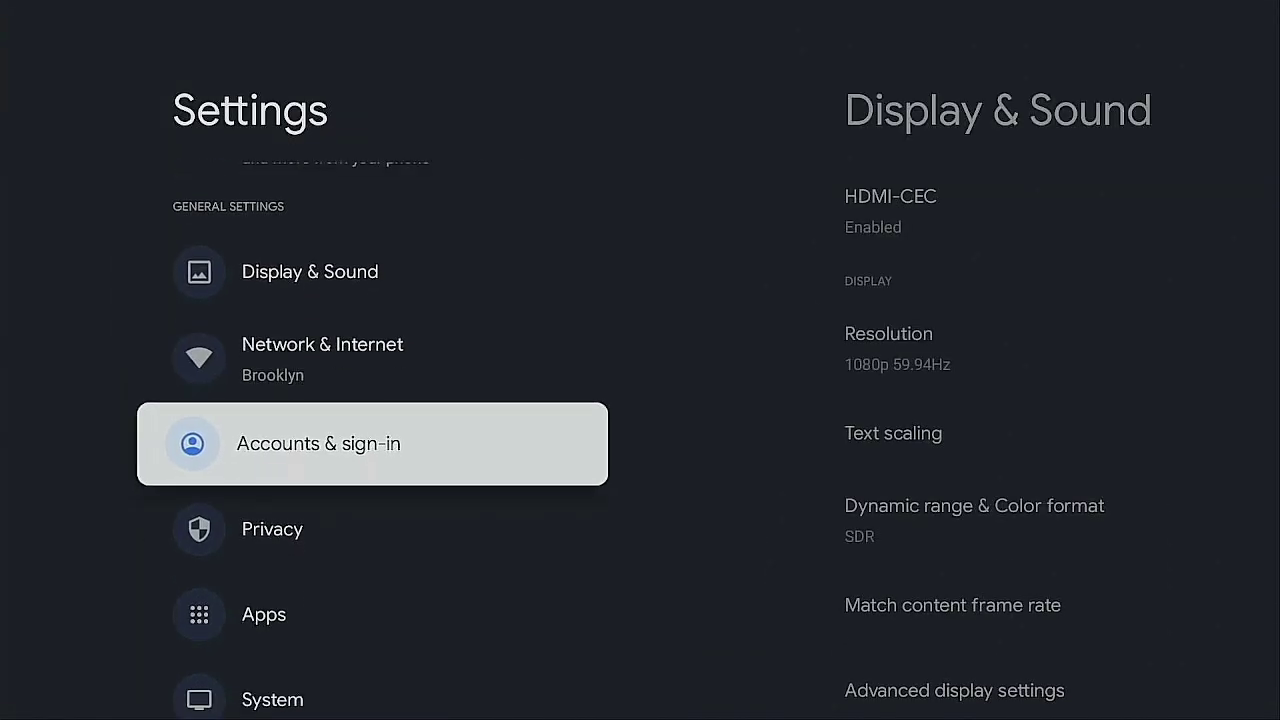
pyautogui.press('Return')
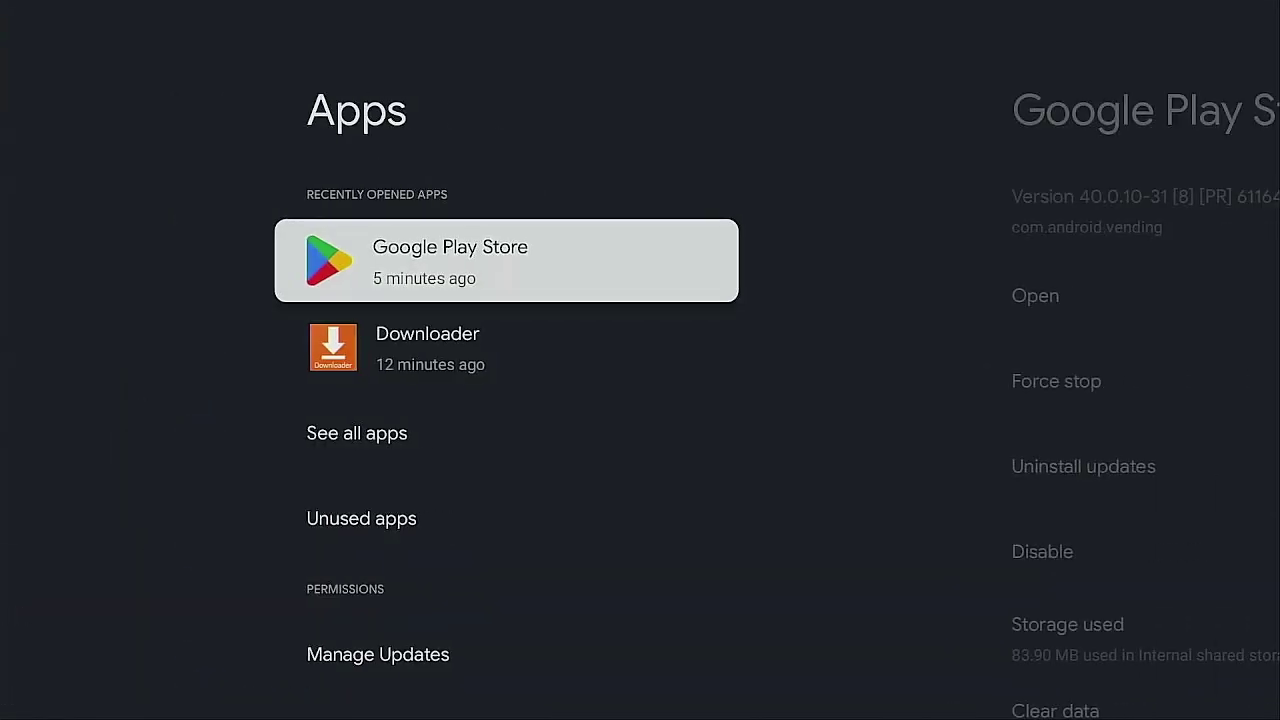
pyautogui.press('Down')
pyautogui.press('Down')
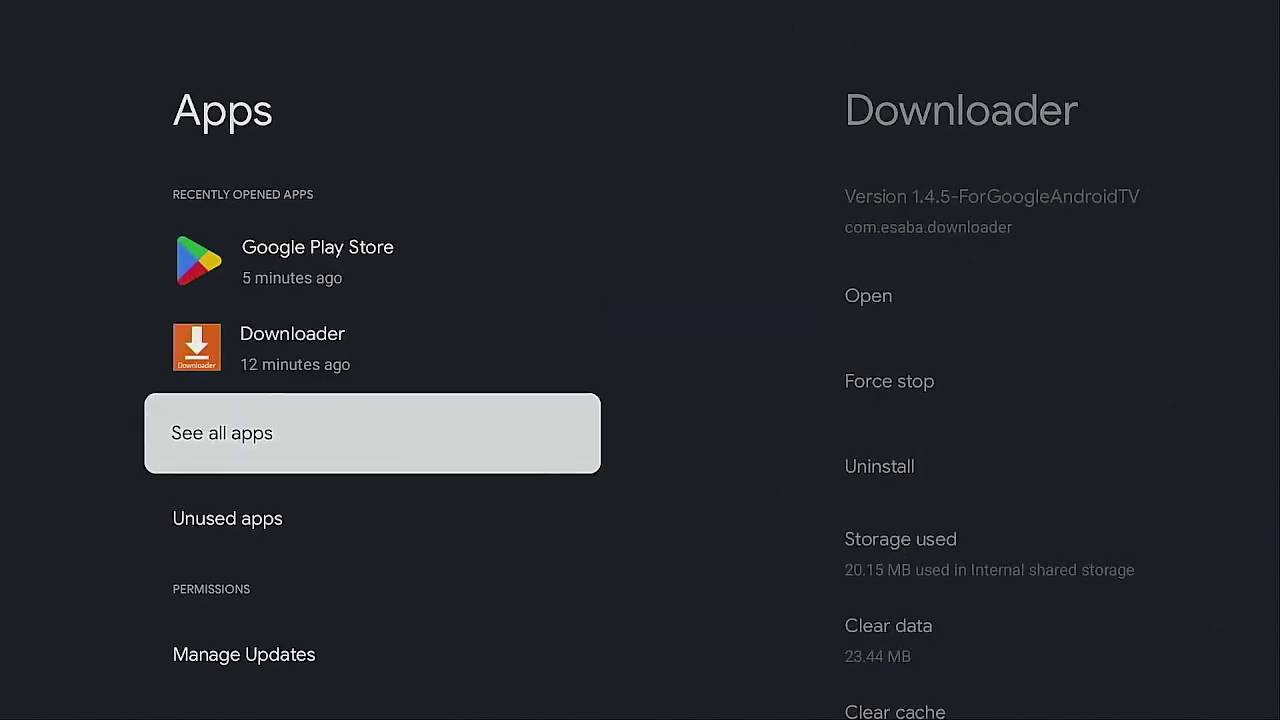
pyautogui.press('Return')
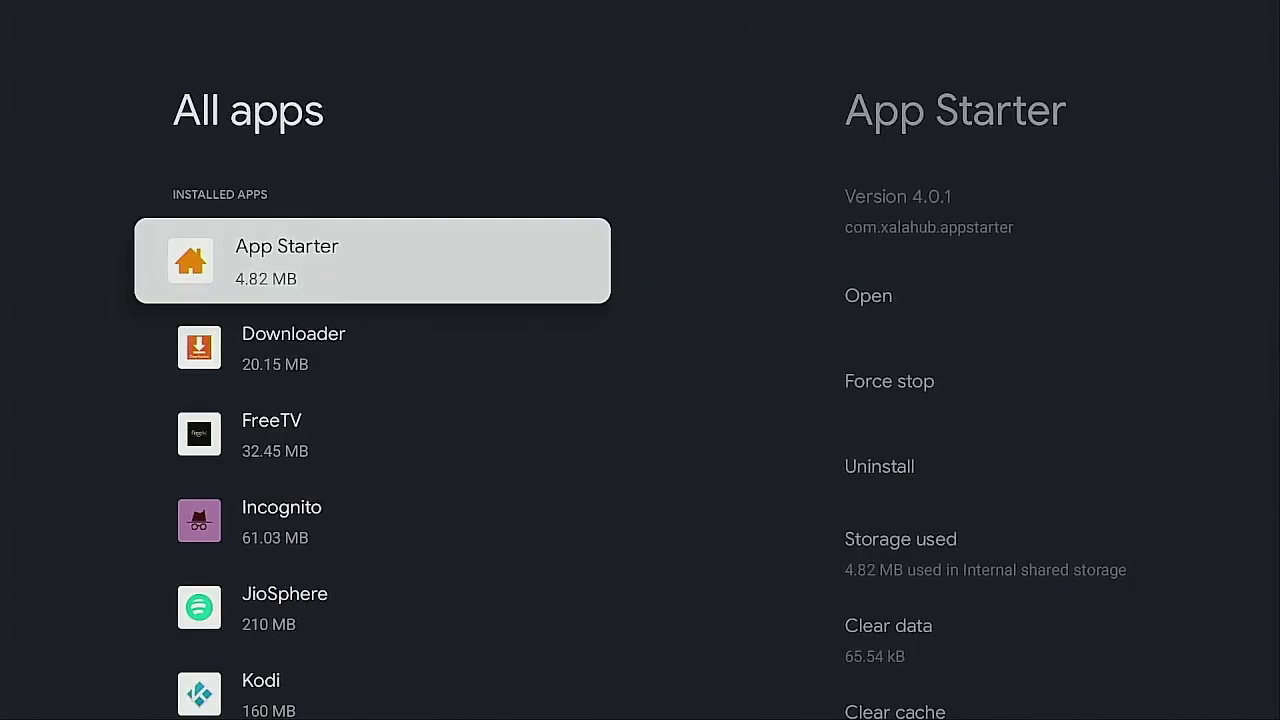
# Step: Scroll through the installed apps list, then go back to the home screen
pyautogui.press('Down')
pyautogui.press('Down')
pyautogui.press('Down')
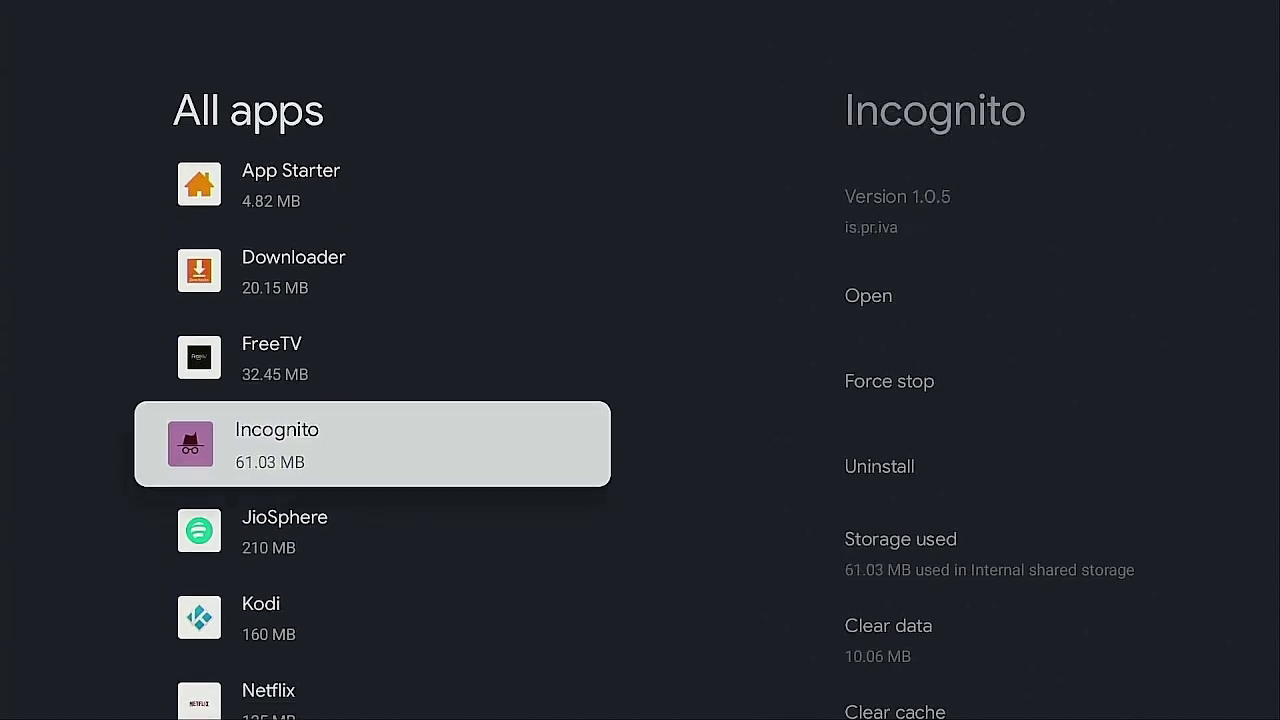
pyautogui.press('Down')
pyautogui.press('Down')
pyautogui.press('Down')
pyautogui.press('Down')
pyautogui.press('Down')
pyautogui.press('Down')
pyautogui.press('Down')
pyautogui.press('Down')
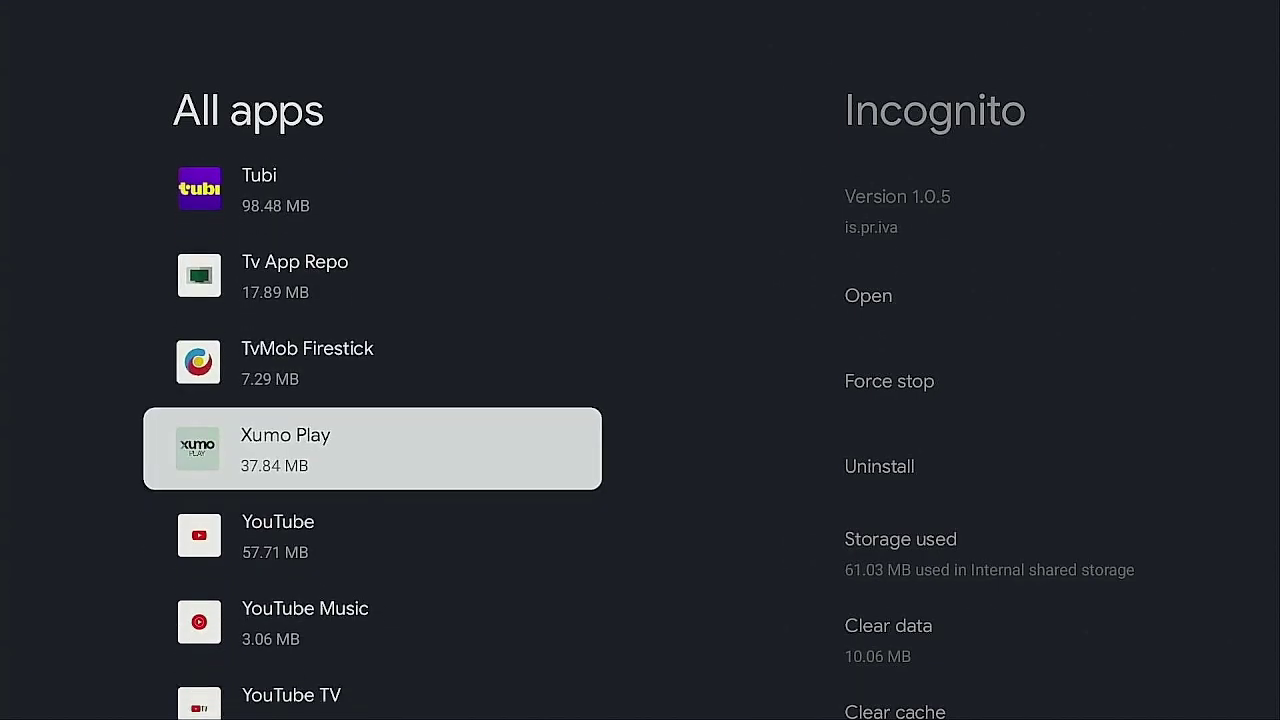
pyautogui.press('Down')
pyautogui.press('Down')
pyautogui.press('Down')
pyautogui.press('Down')
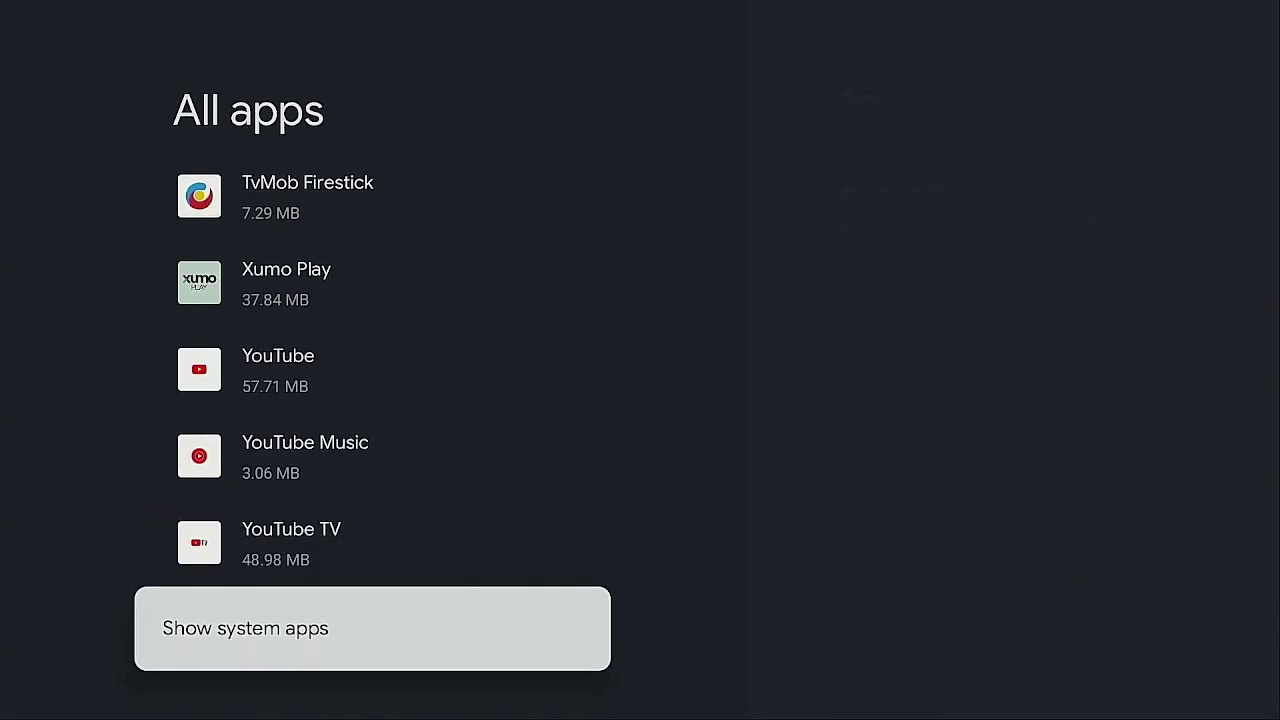
pyautogui.press('Up')
pyautogui.press('Up')
pyautogui.press('Up')
pyautogui.press('Up')
pyautogui.press('Up')
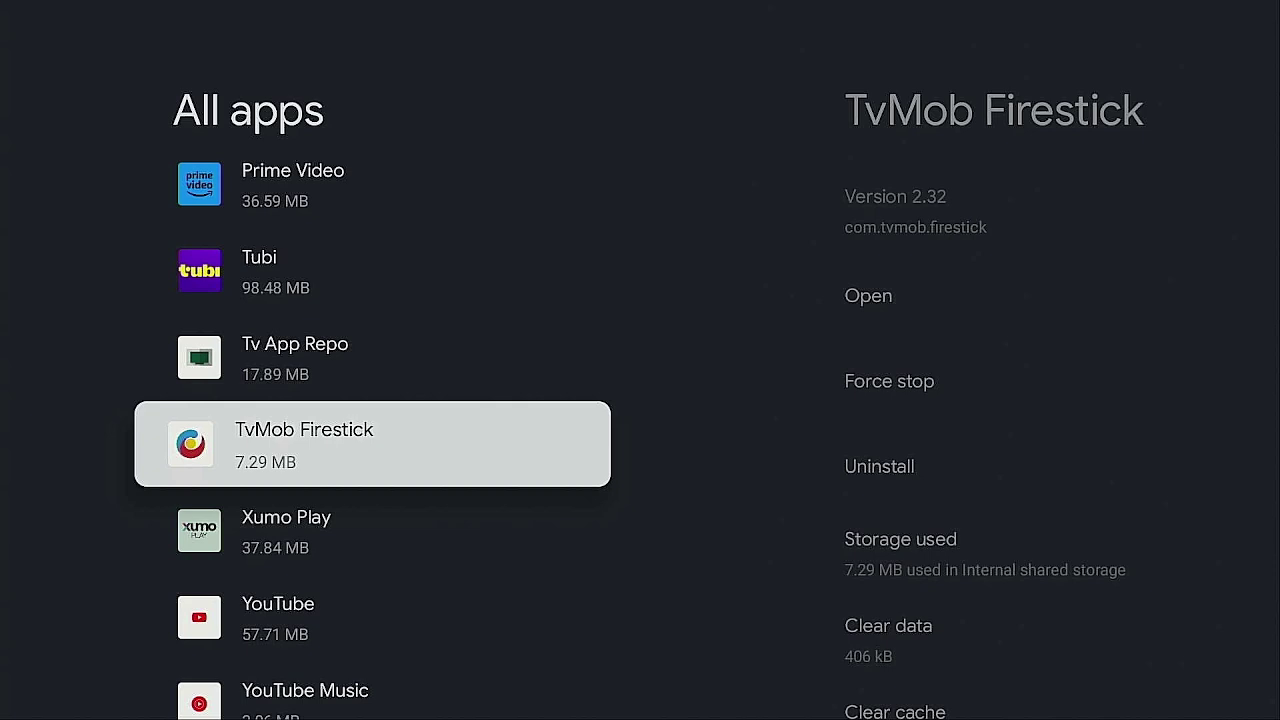
pyautogui.press('Home')
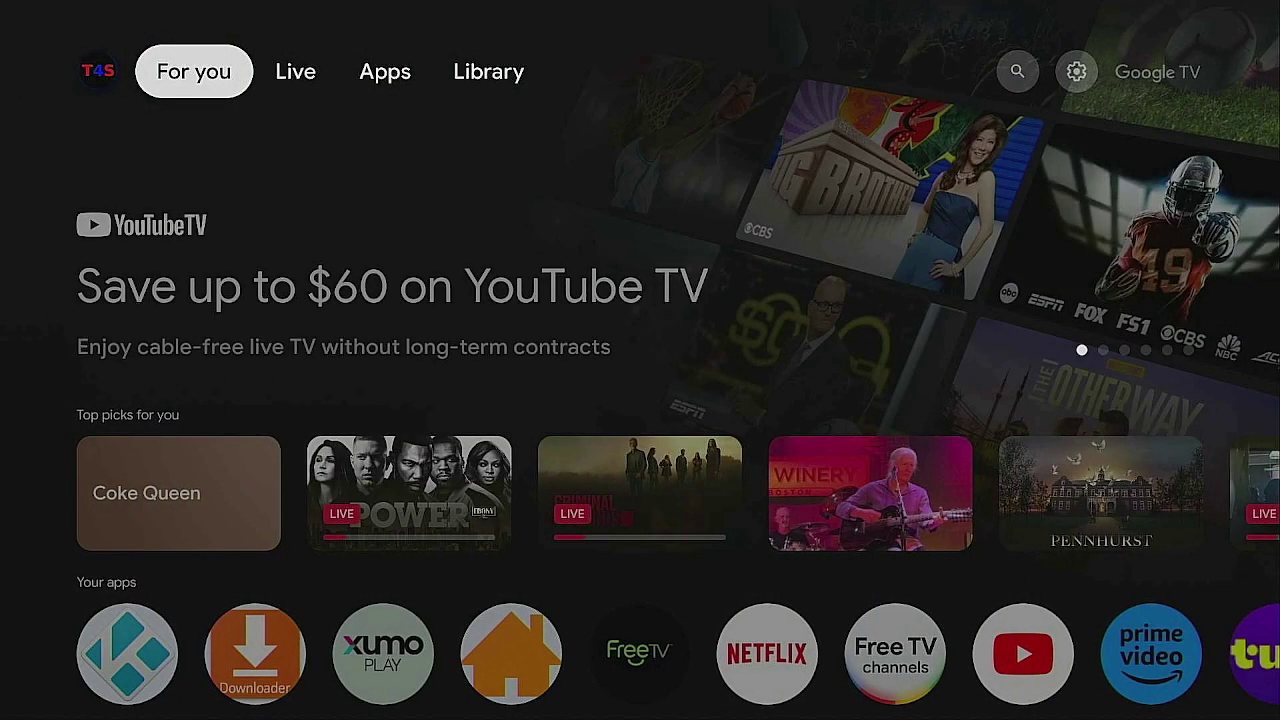
# Step: Launch Downloader from the Your apps row
pyautogui.press('Down')
pyautogui.press('Down')
pyautogui.press('Down')
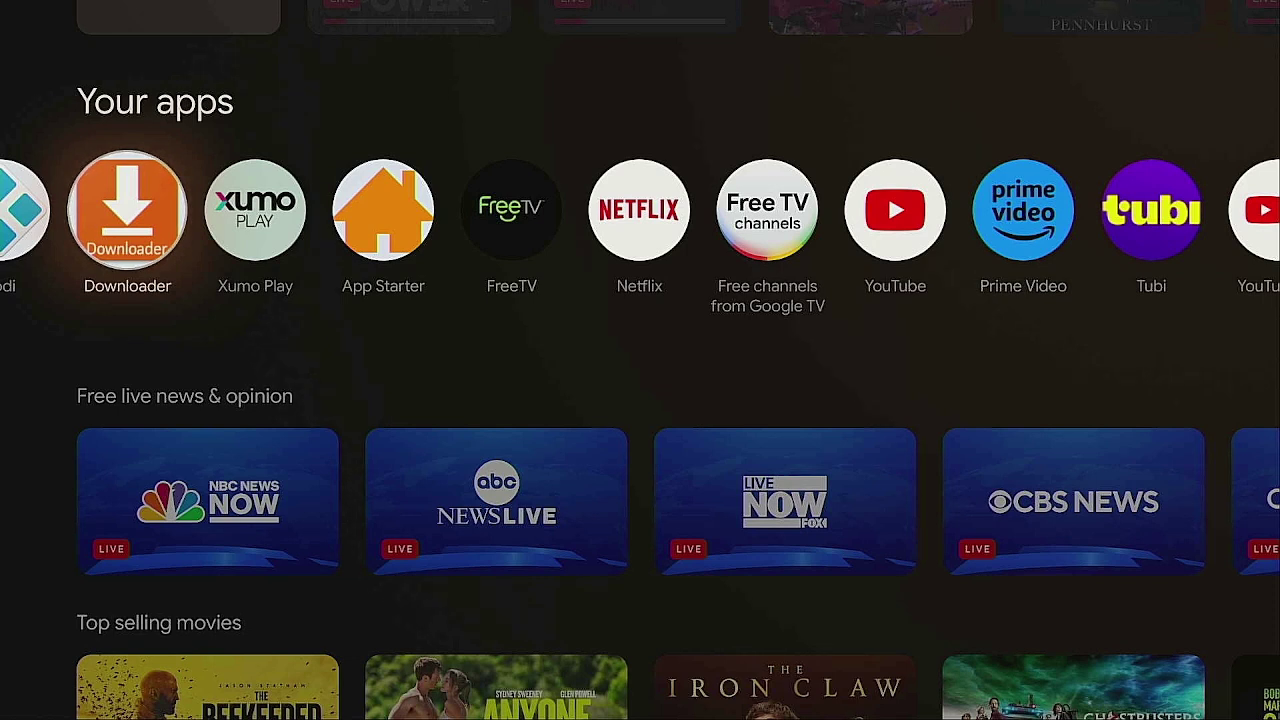
pyautogui.press('Return')
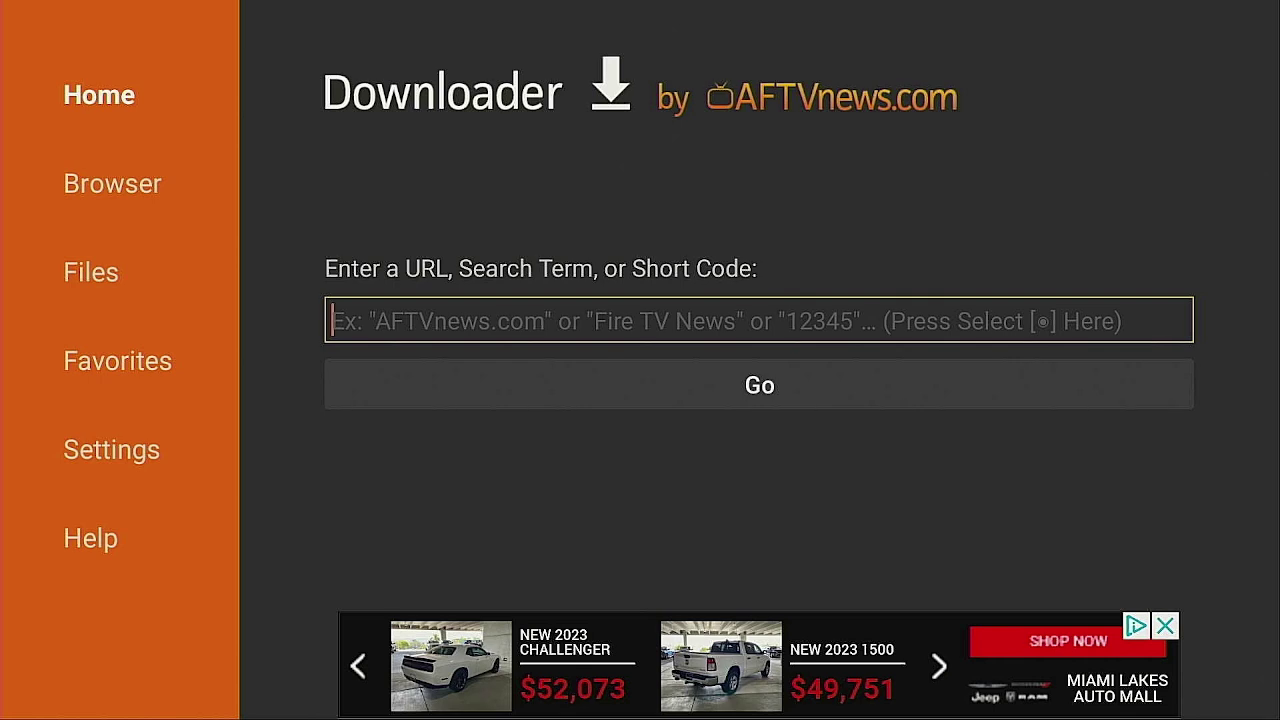
# Step: Bring up the URL field's on-screen keyboard in numbers and symbols mode
pyautogui.press('Return')
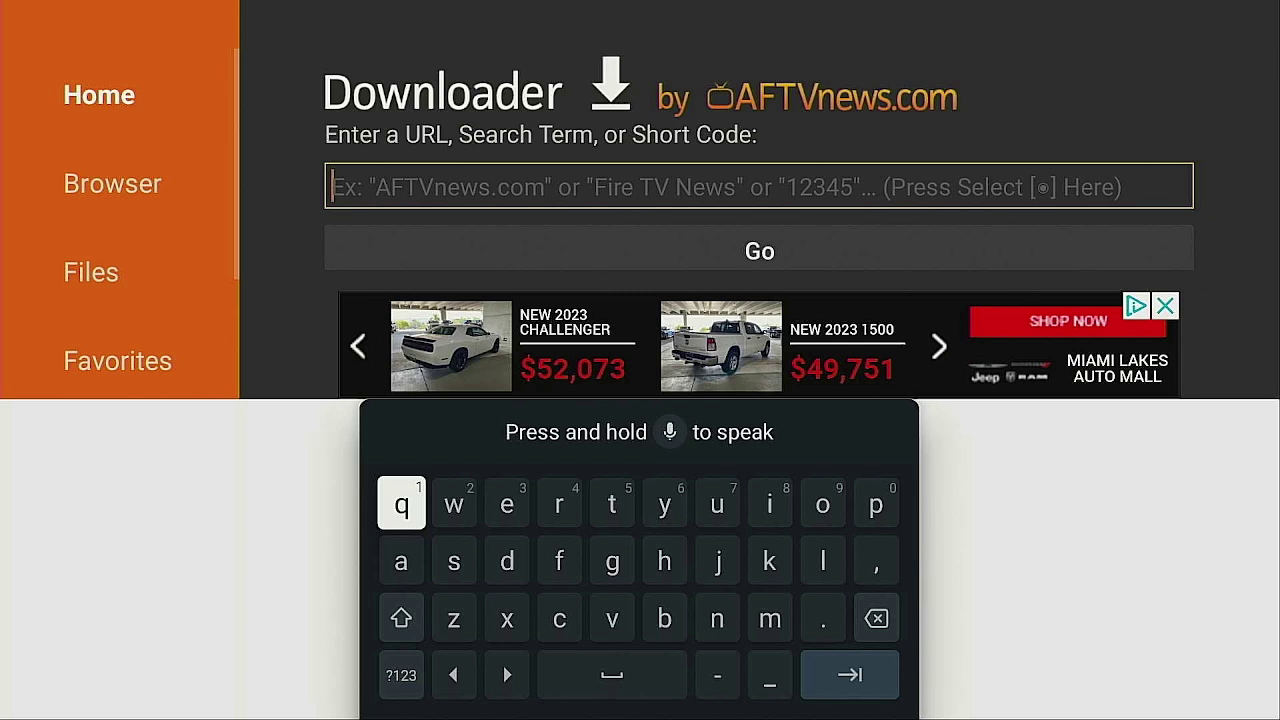
pyautogui.press('Down')
pyautogui.press('Down')
pyautogui.press('Down')
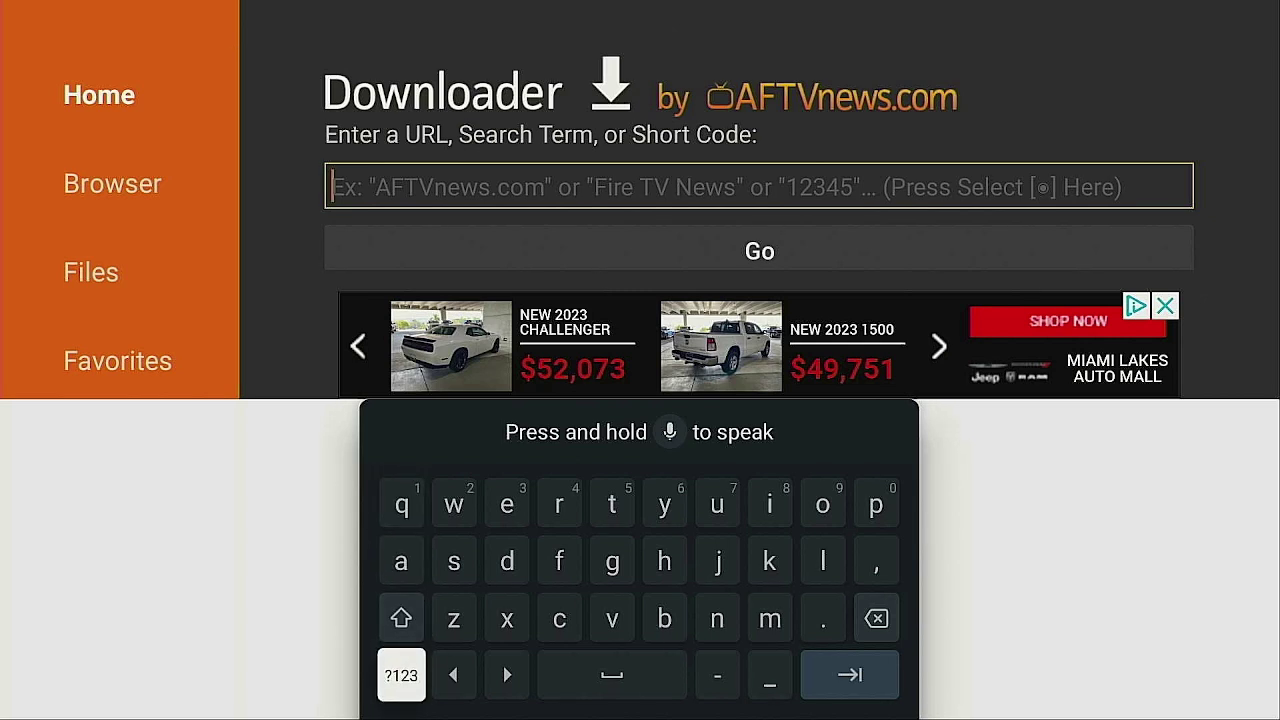
pyautogui.press('Return')
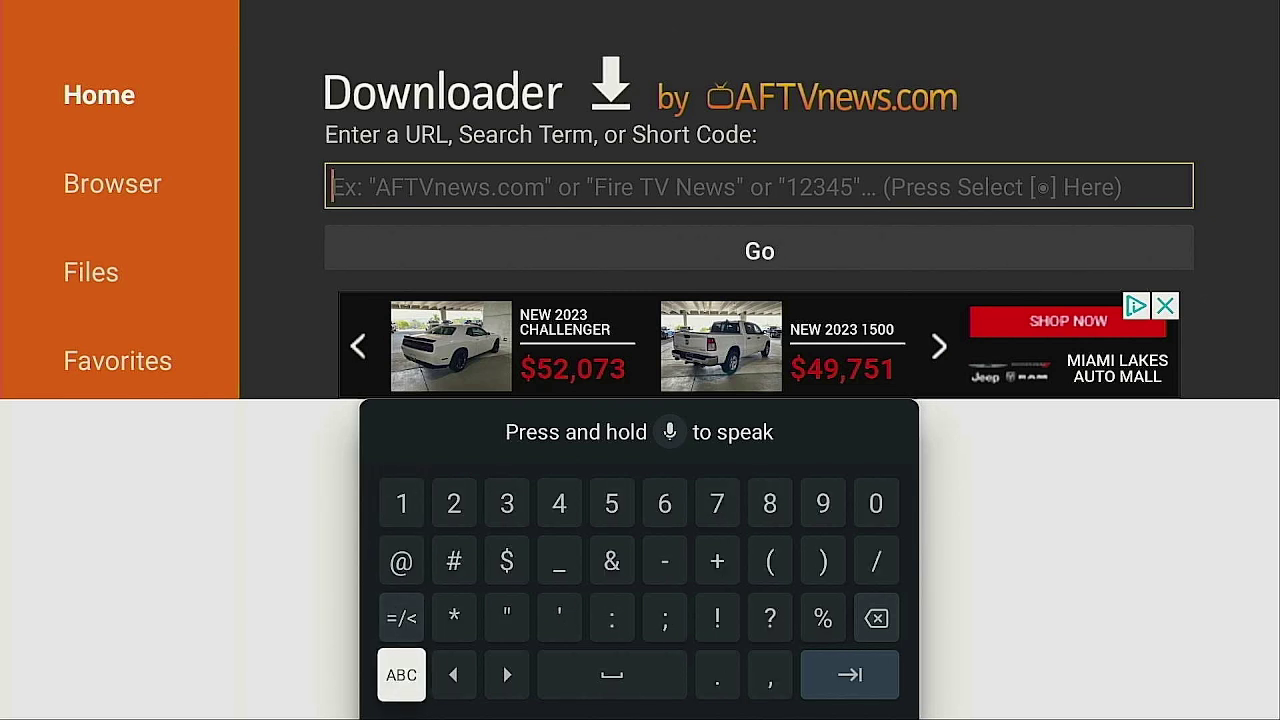
# Step: Enter the short code 218330 in the URL field and submit it
pyautogui.press('Up')
pyautogui.press('Up')
pyautogui.press('Up')
pyautogui.press('Right')
pyautogui.press('Return')
pyautogui.press('Left')
pyautogui.press('Return')
pyautogui.press('Left')
pyautogui.press('Left')
pyautogui.press('Left')
pyautogui.press('Left')
pyautogui.press('Right')
pyautogui.press('Return')
pyautogui.press('Left')
pyautogui.press('Left')
pyautogui.press('Left')
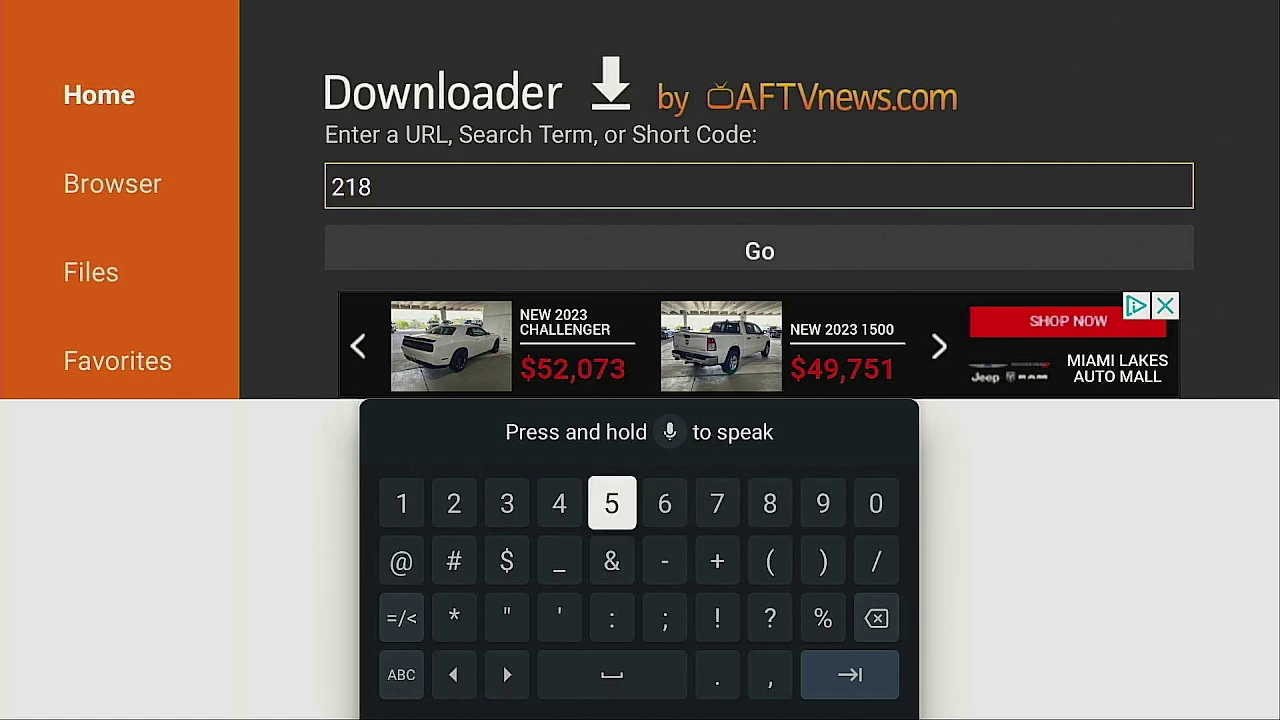
pyautogui.press('Left')
pyautogui.press('Left')
pyautogui.press('Return')
pyautogui.press('Return')
pyautogui.press('Right')
pyautogui.press('Right')
pyautogui.press('Right')
pyautogui.press('Right')
pyautogui.press('Right')
pyautogui.press('Right')
pyautogui.press('Right')
pyautogui.press('Return')
pyautogui.press('Down')
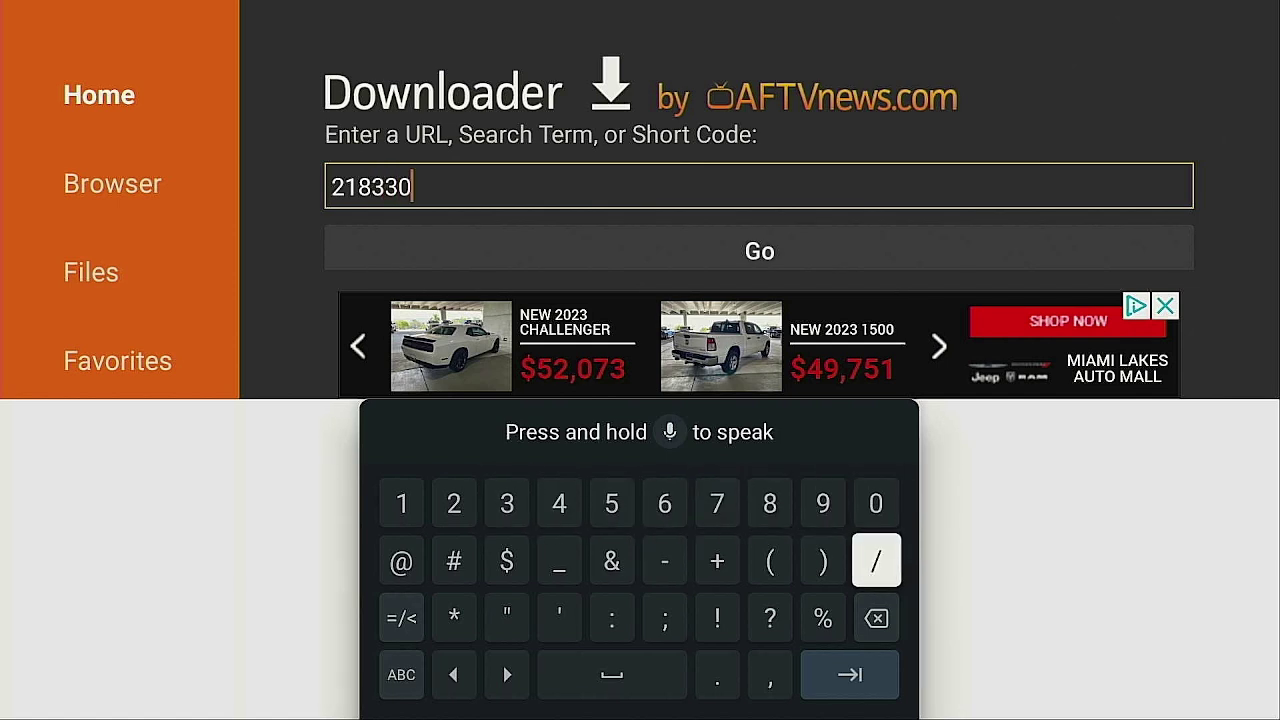
pyautogui.press('Down')
pyautogui.press('Down')
pyautogui.press('Return')
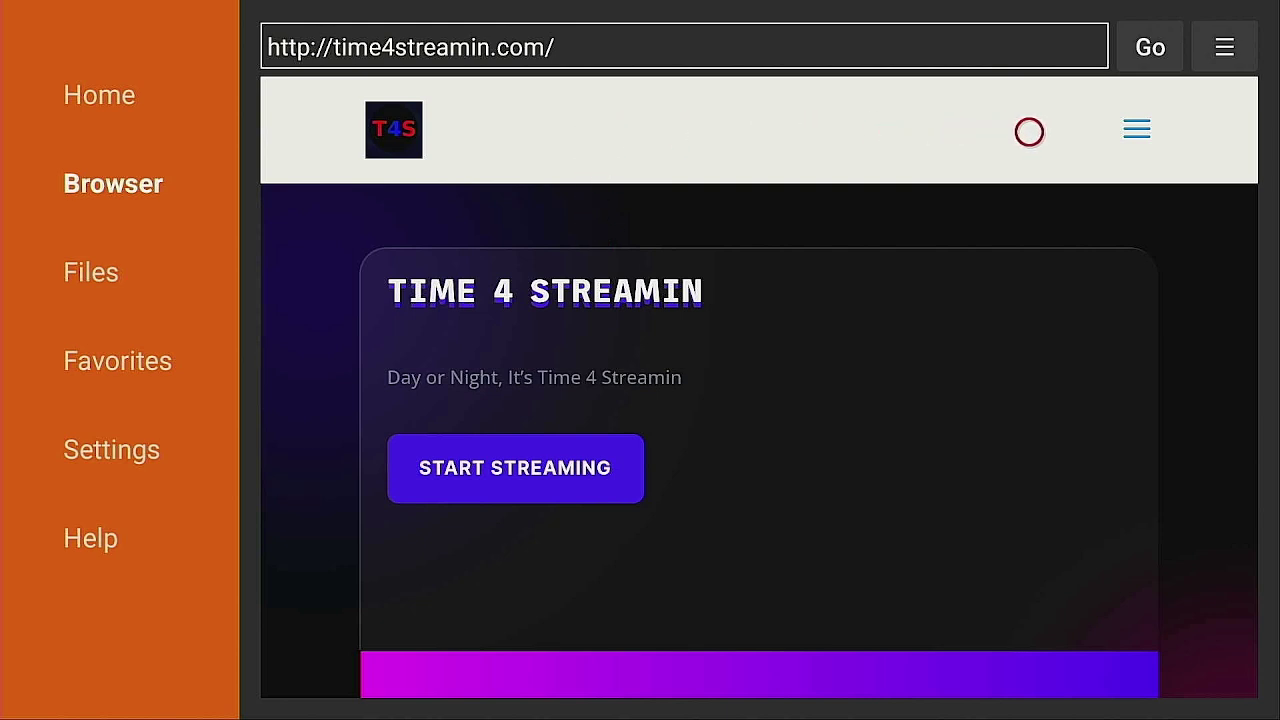
# Step: Go to the site's Downloads page and scroll down to the Wolf Launcher button
pyautogui.click(1107, 132)
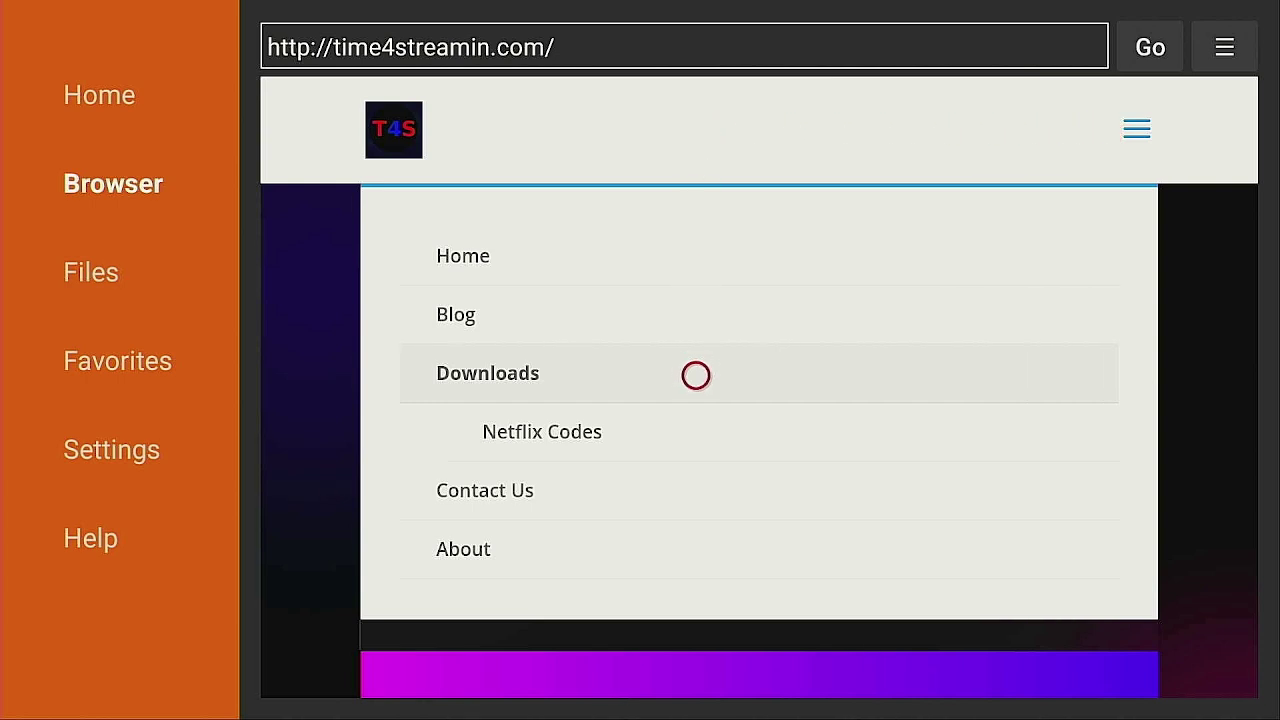
pyautogui.click(696, 375)
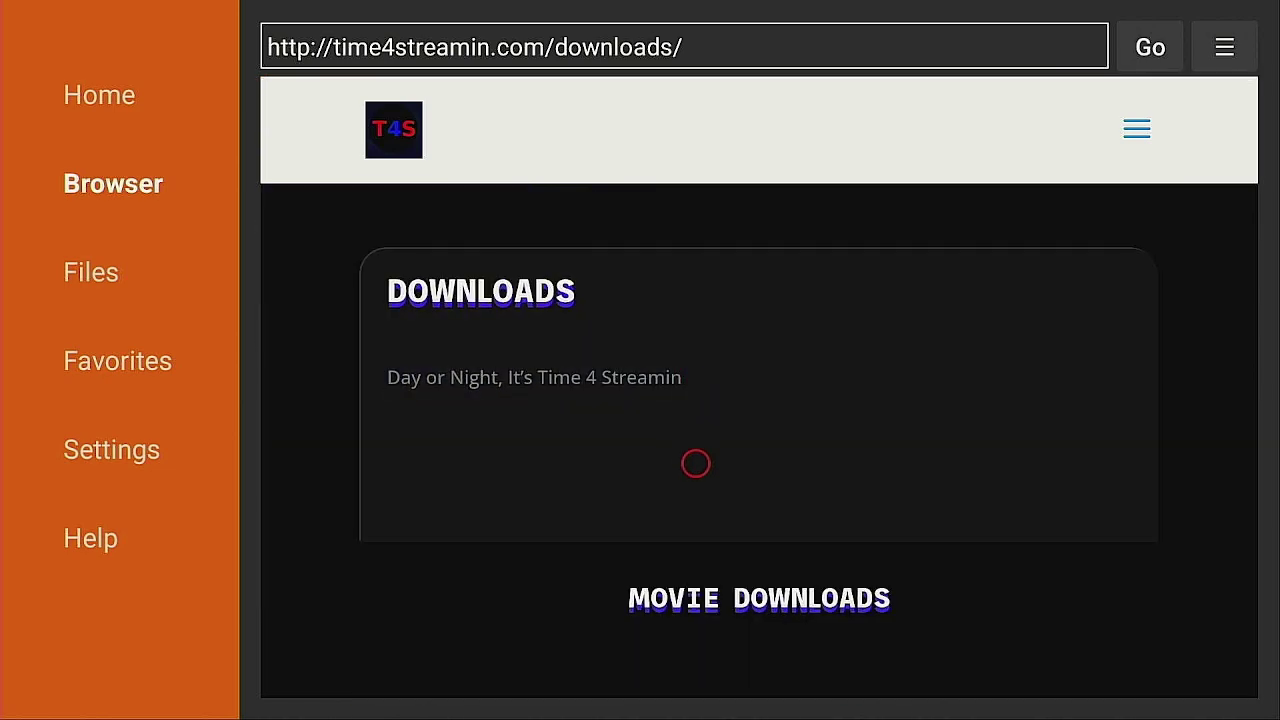
pyautogui.scroll(-5, 696, 660)
pyautogui.scroll(-9, 696, 671)
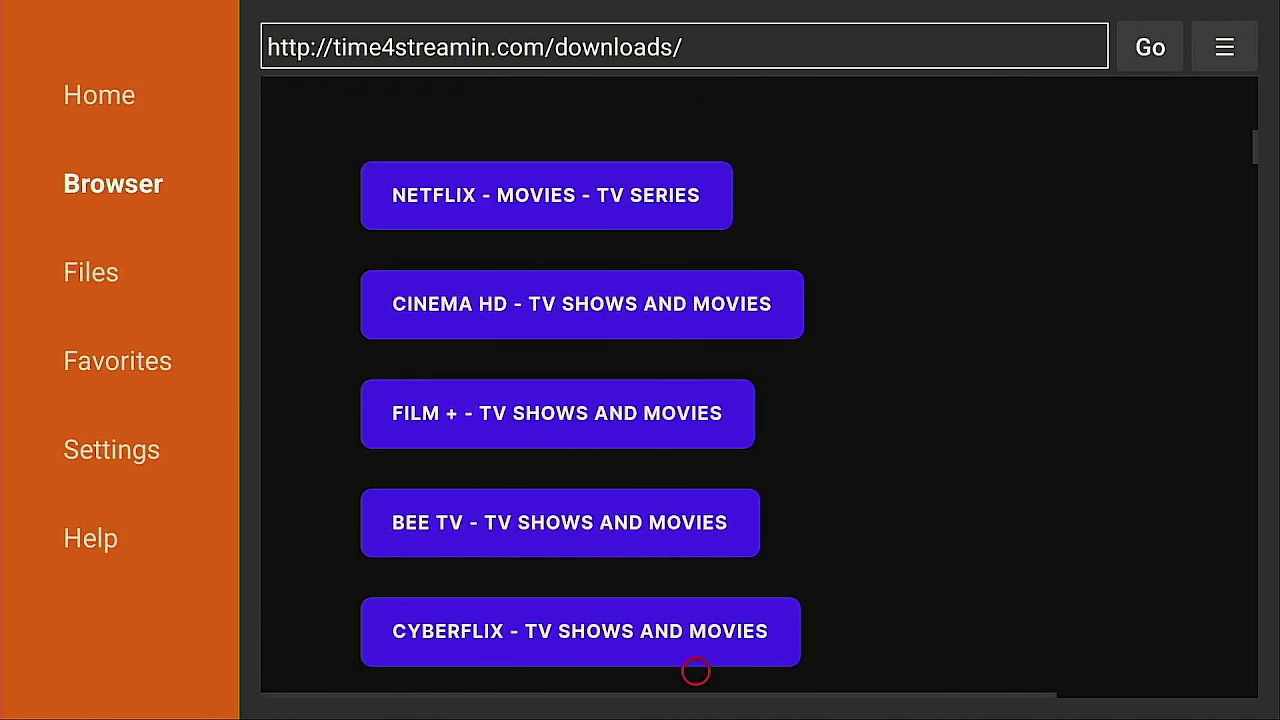
pyautogui.scroll(-4, 696, 671)
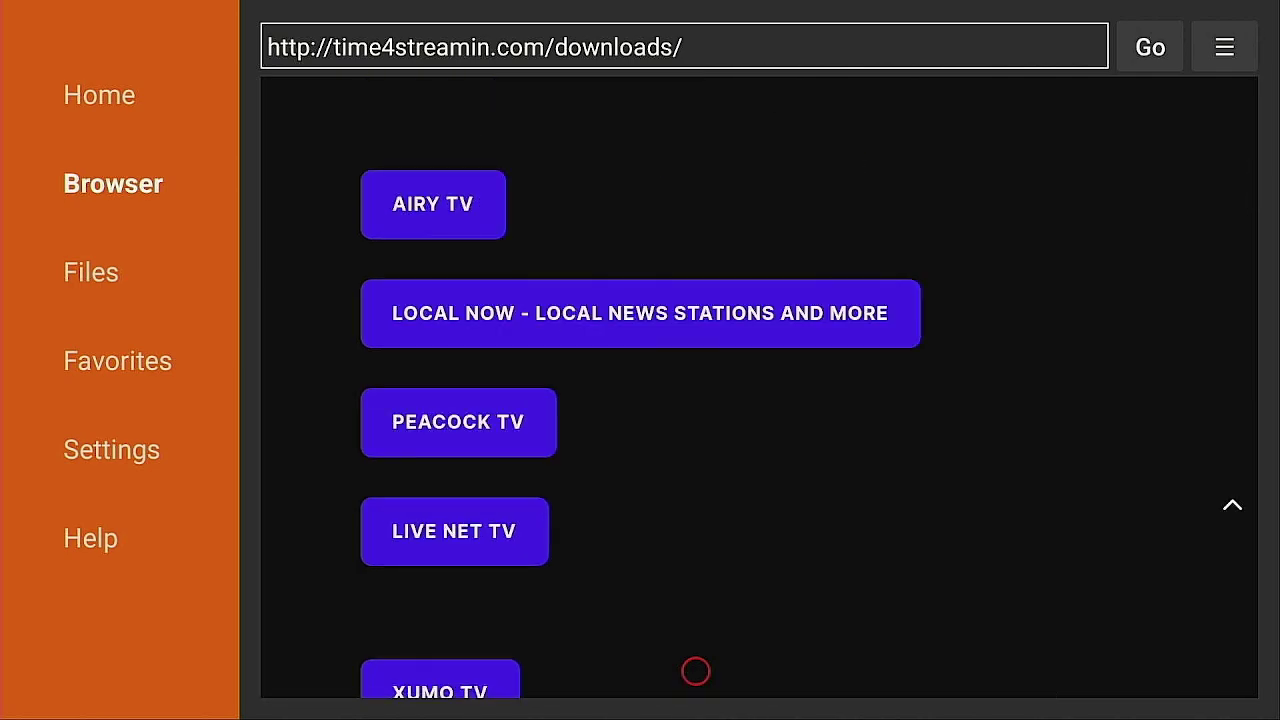
pyautogui.scroll(-5, 696, 671)
pyautogui.scroll(-4, 696, 671)
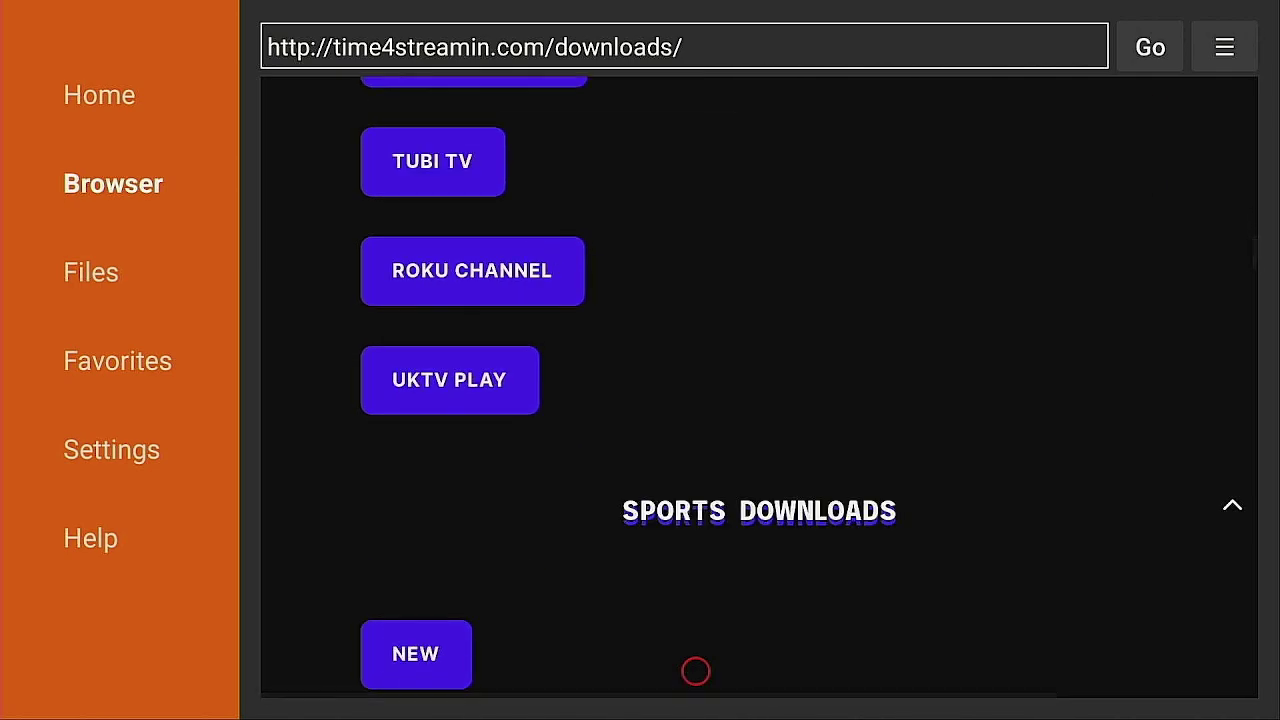
pyautogui.scroll(-5, 696, 671)
pyautogui.scroll(-3, 696, 671)
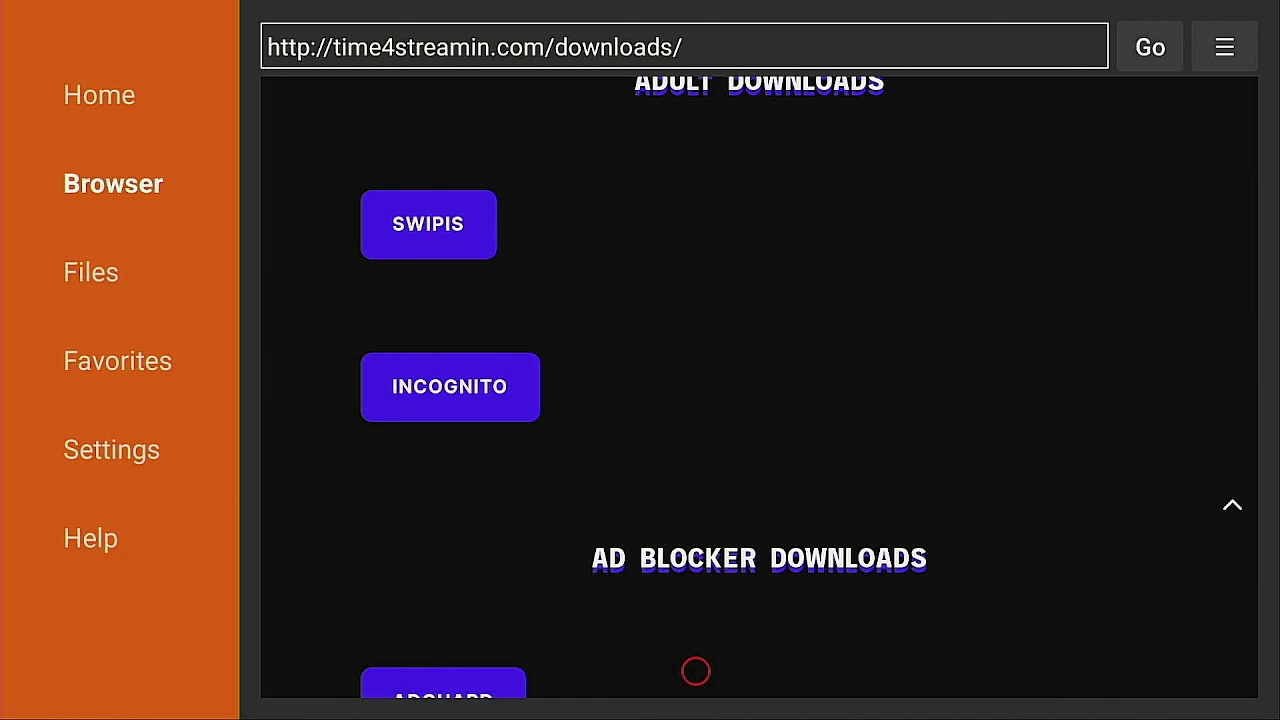
pyautogui.scroll(-5, 696, 671)
pyautogui.scroll(-4, 696, 671)
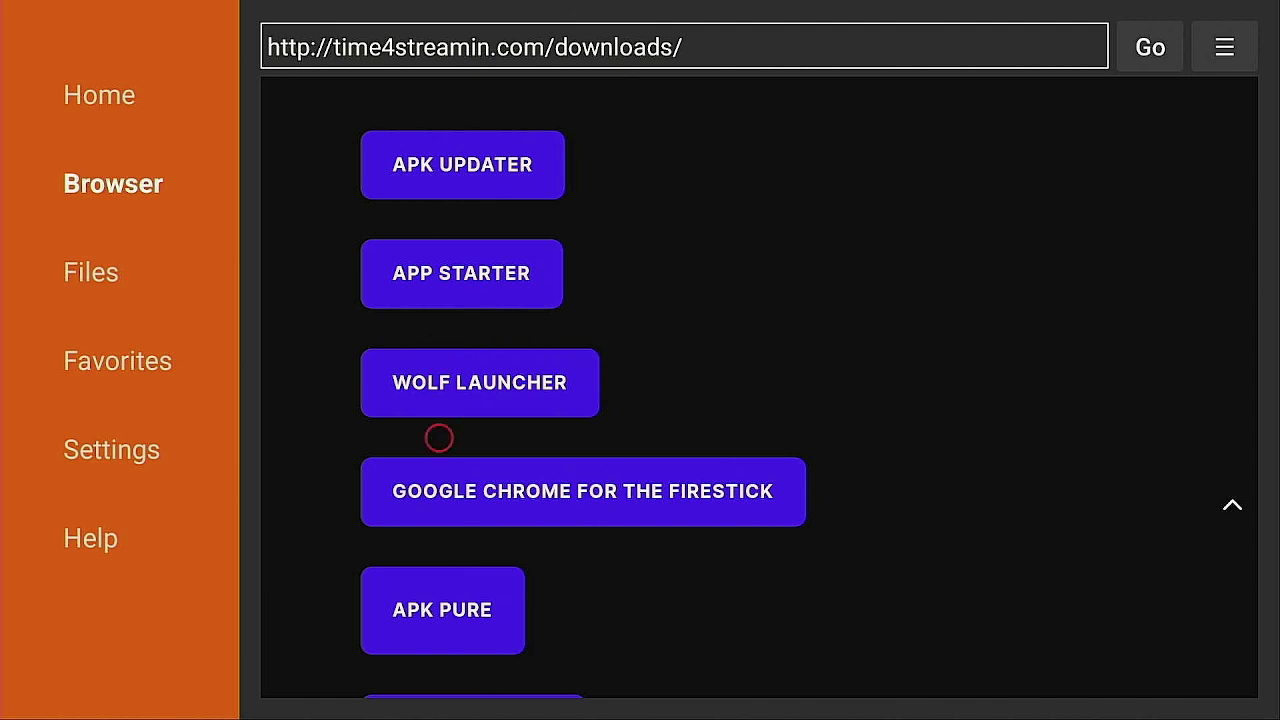
# Step: Download and install Wolf Launcher, finishing with Done
pyautogui.click(440, 393)
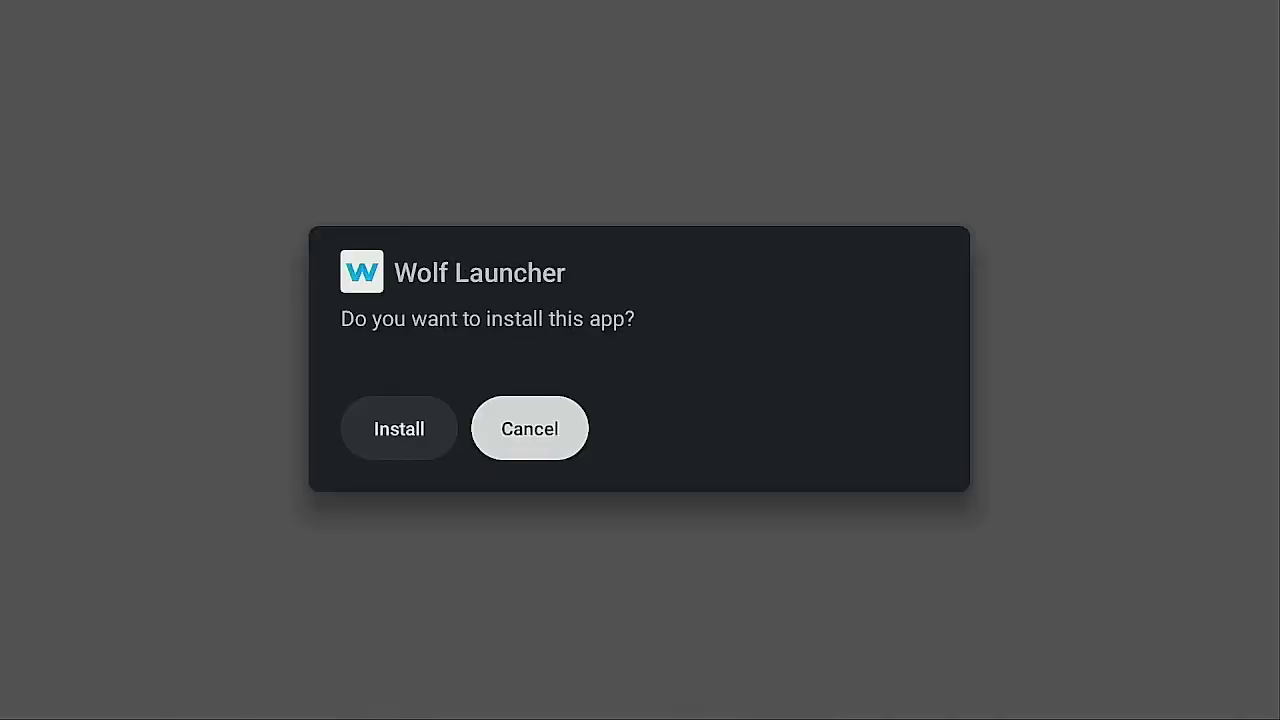
pyautogui.click(399, 428)
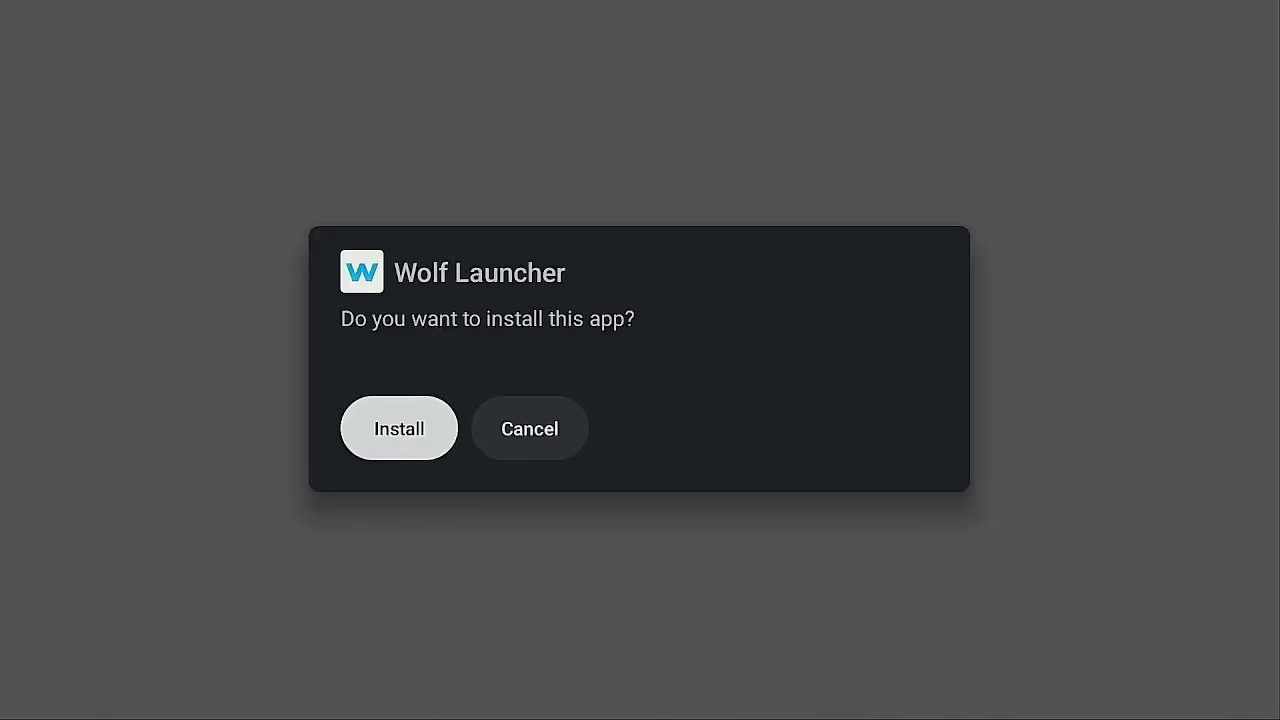
pyautogui.press('Return')
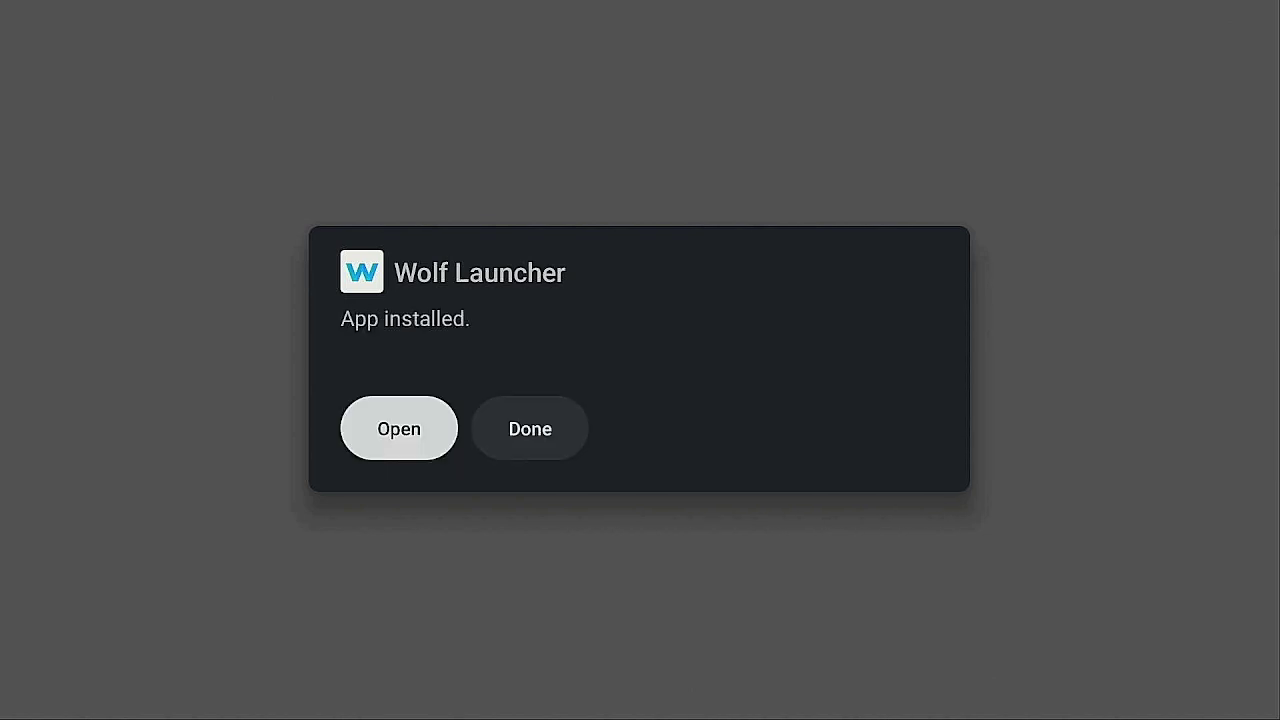
pyautogui.click(530, 428)
pyautogui.press('Return')
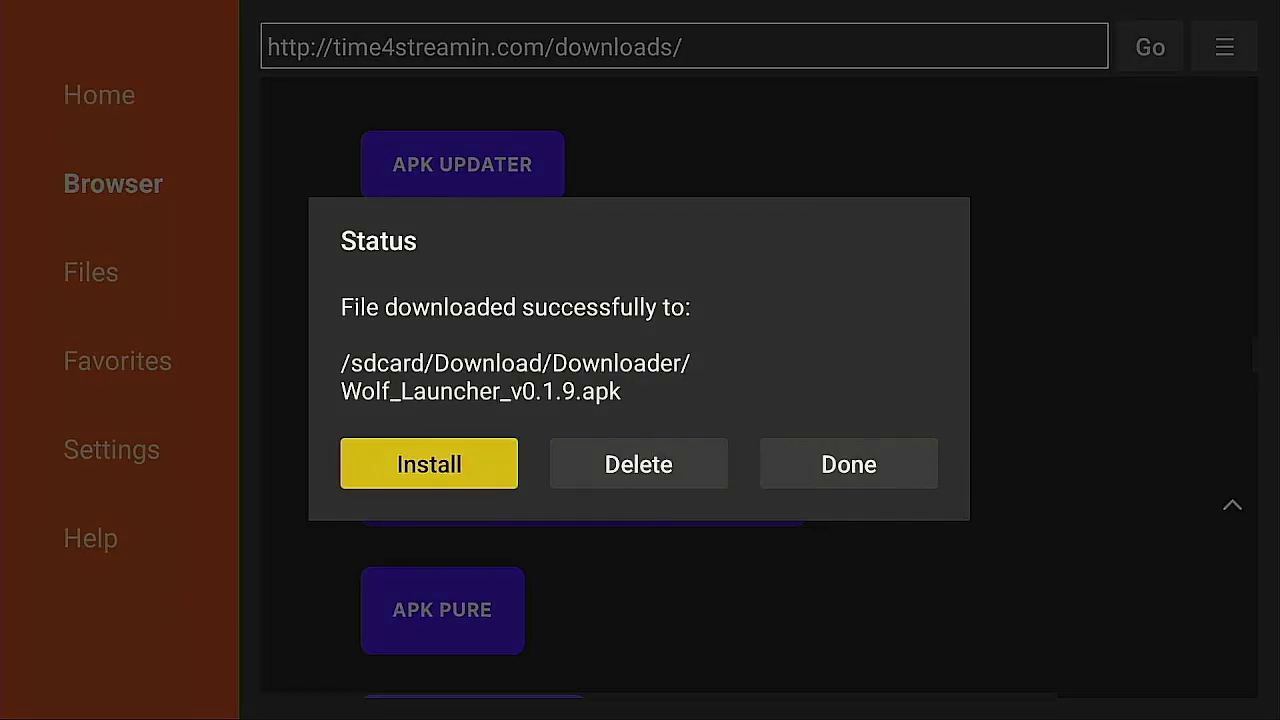
# Step: Delete the downloaded Wolf Launcher APK file
pyautogui.click(638, 464)
pyautogui.press('Return')
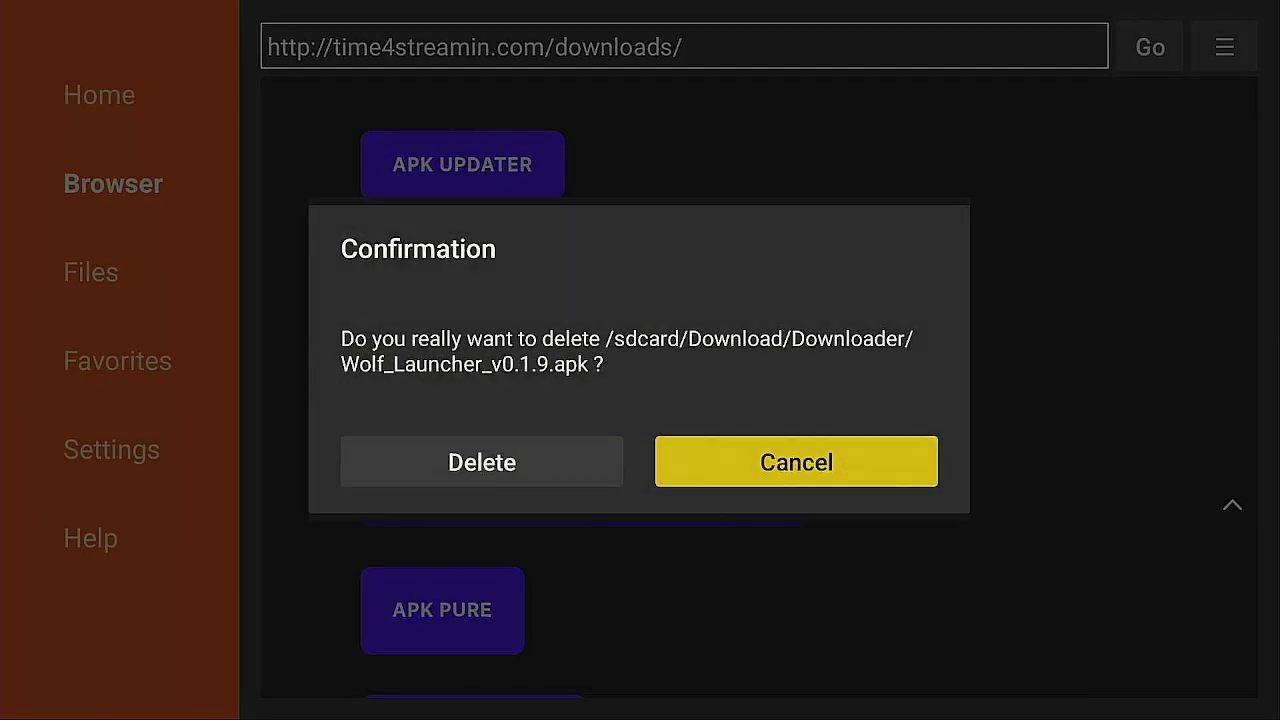
pyautogui.press('Left')
pyautogui.press('Return')
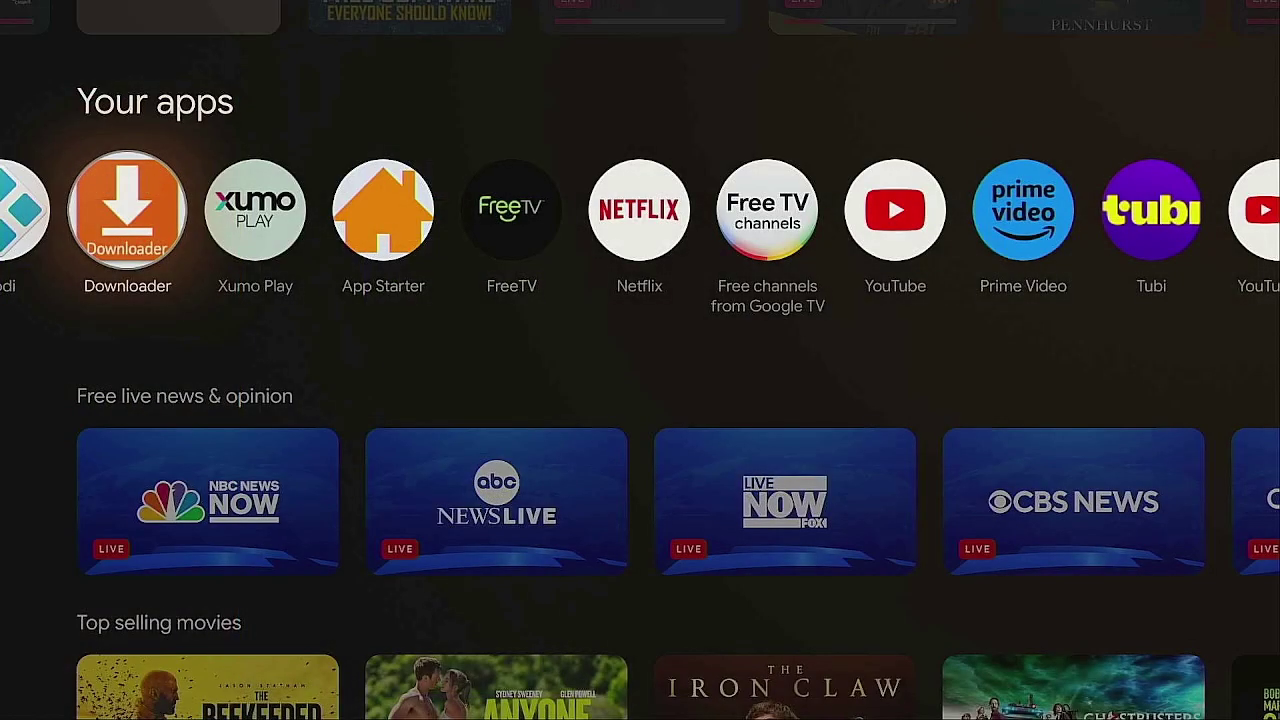
# Step: On the Apps page, open Search for apps and games and voice-search 'Launcher'
pyautogui.press('Up')
pyautogui.press('Up')
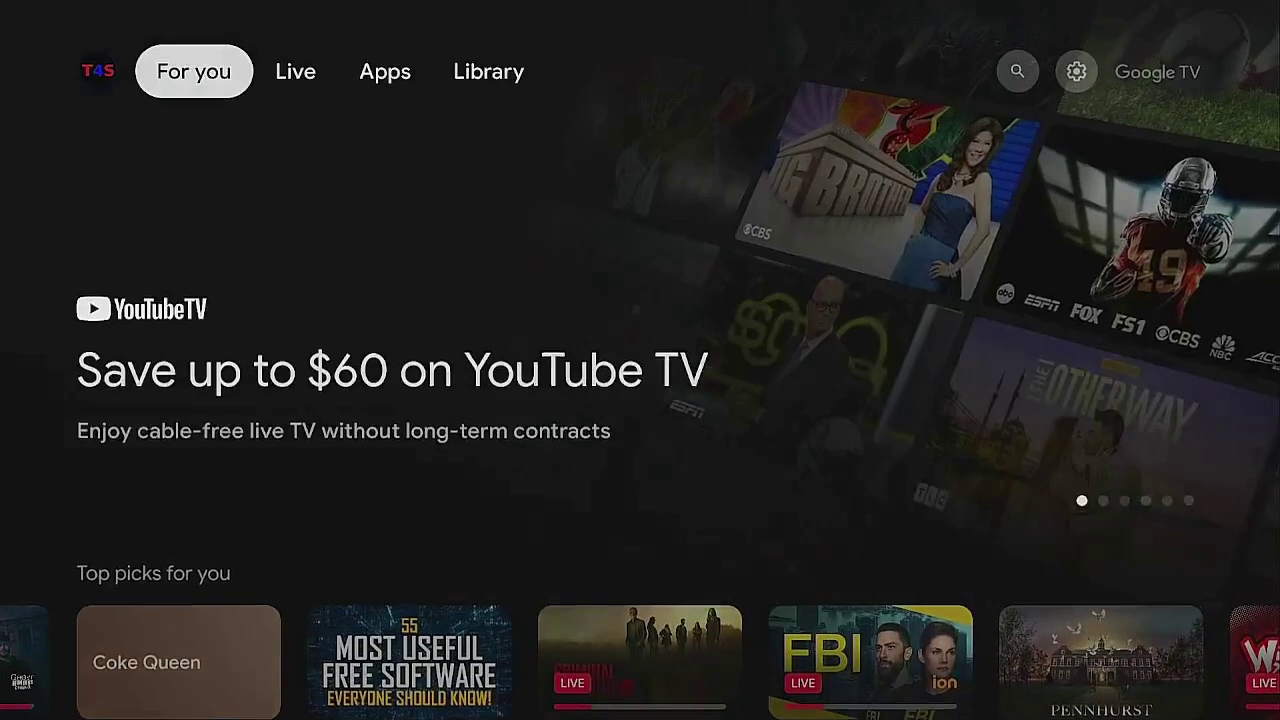
pyautogui.press('Right')
pyautogui.press('Right')
pyautogui.press('Down')
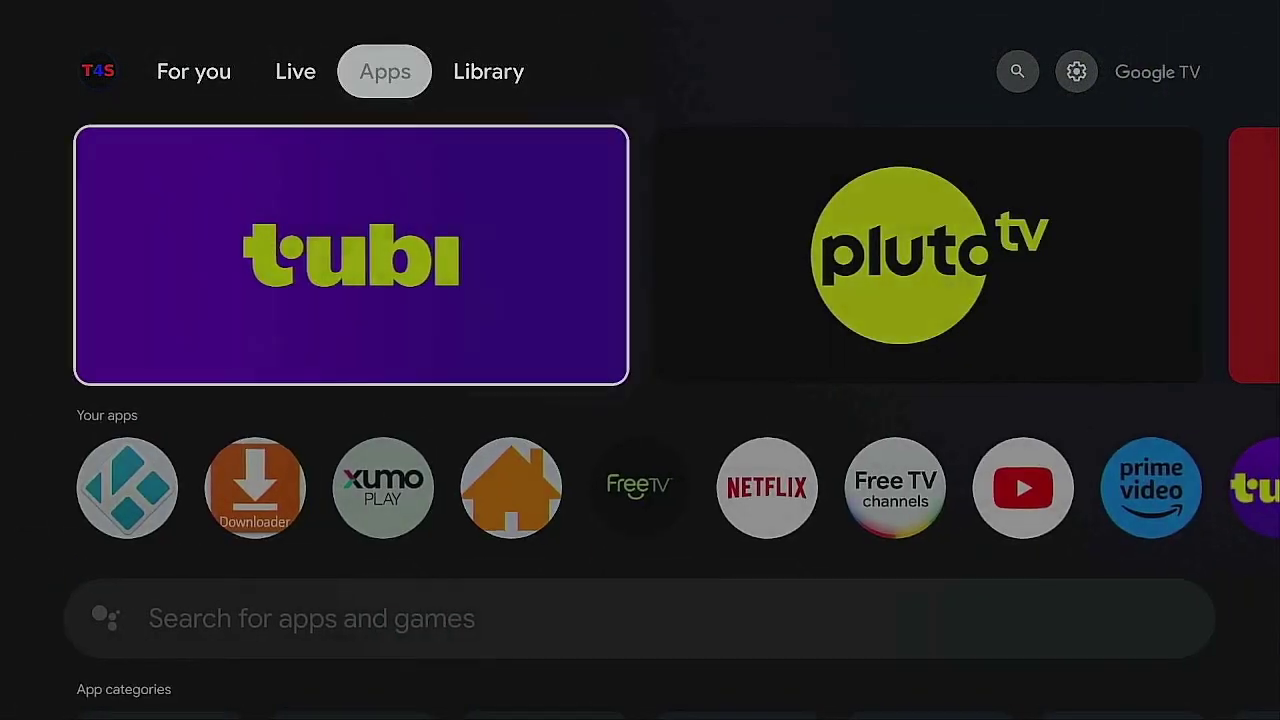
pyautogui.press('Down')
pyautogui.press('Down')
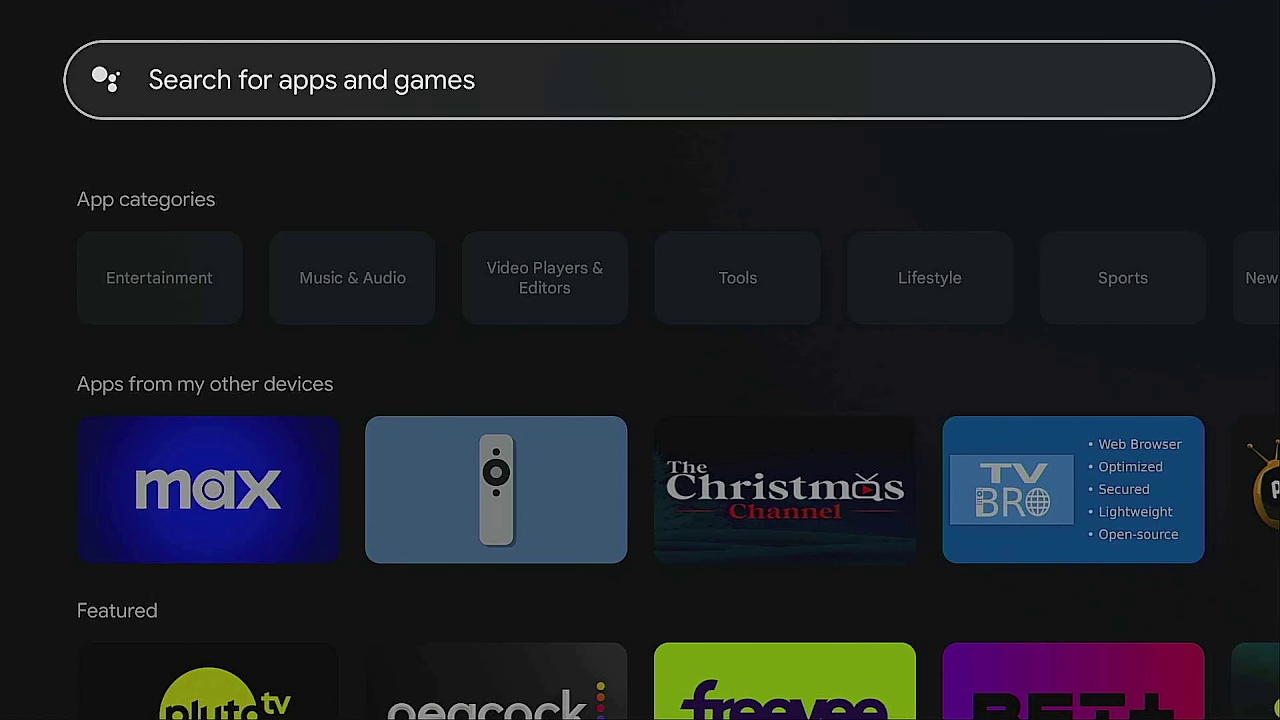
pyautogui.press('Return')
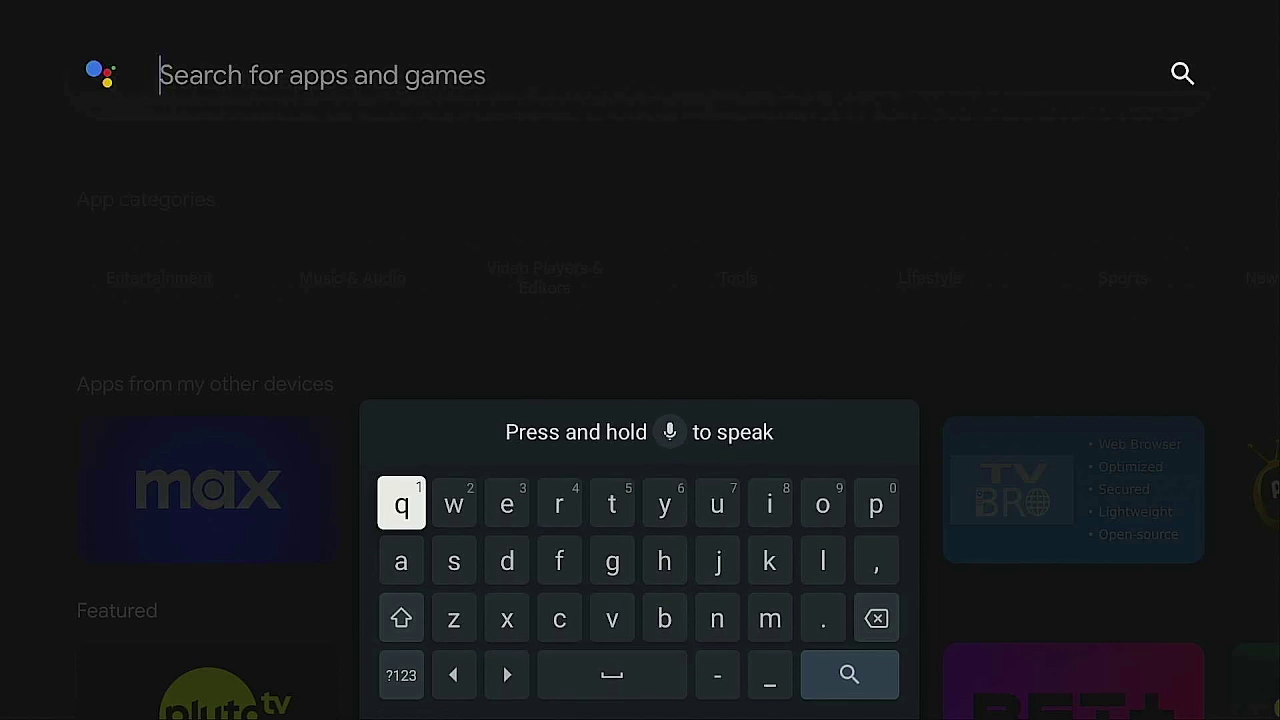
pyautogui.press('XF86AudioMic')
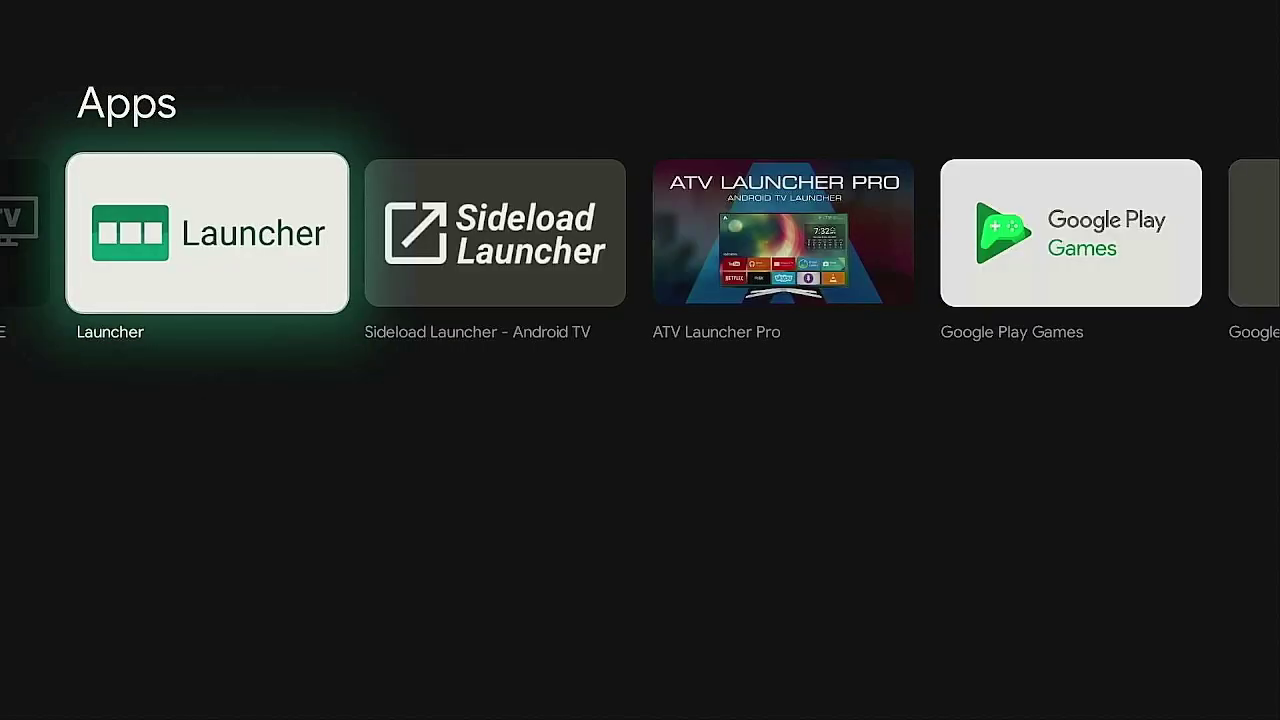
# Step: Install the Launcher app from its store page and return to the search page
pyautogui.press('Return')
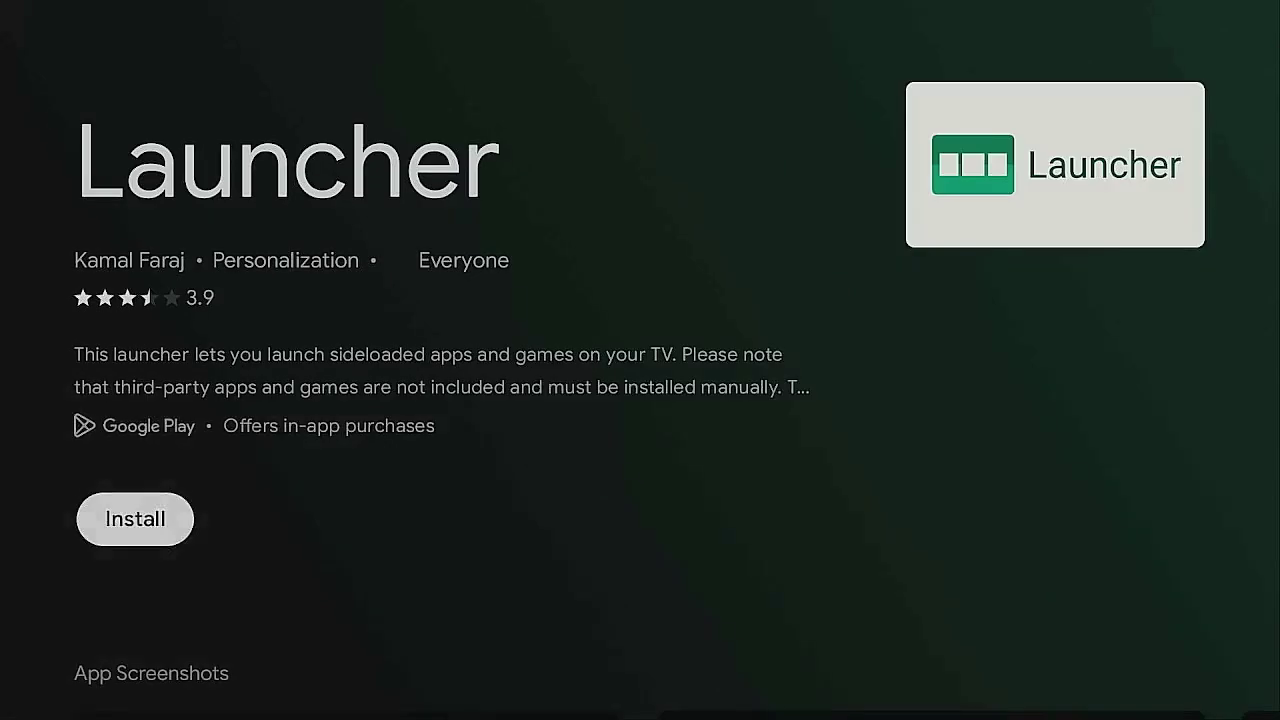
pyautogui.press('Return')
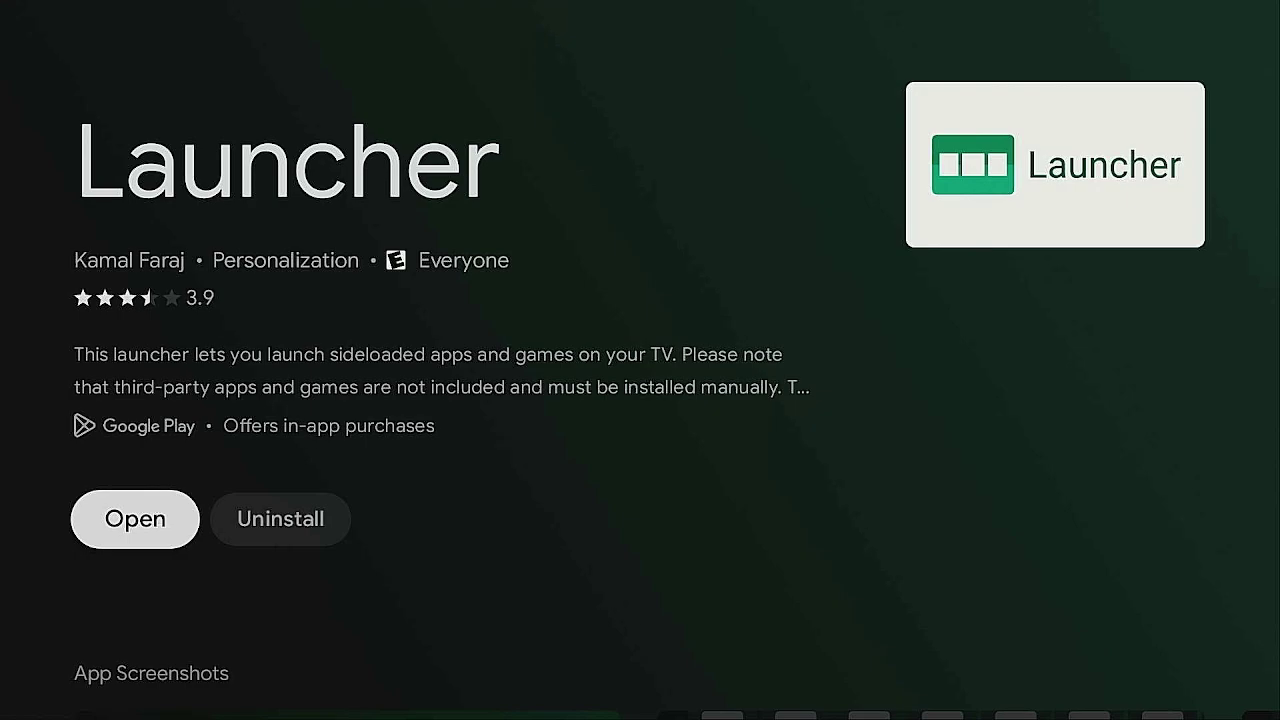
pyautogui.press('Escape')
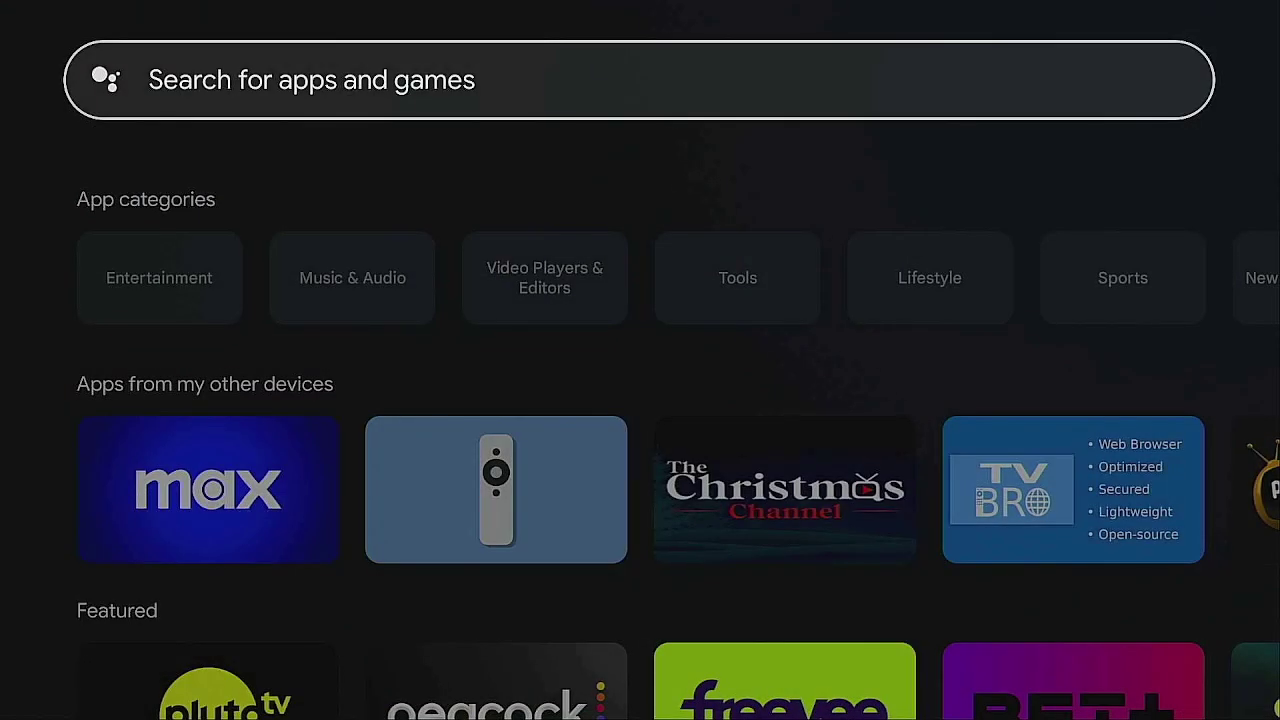
# Step: Return home and open Wolf Launcher from the Your apps row
pyautogui.press('Escape')
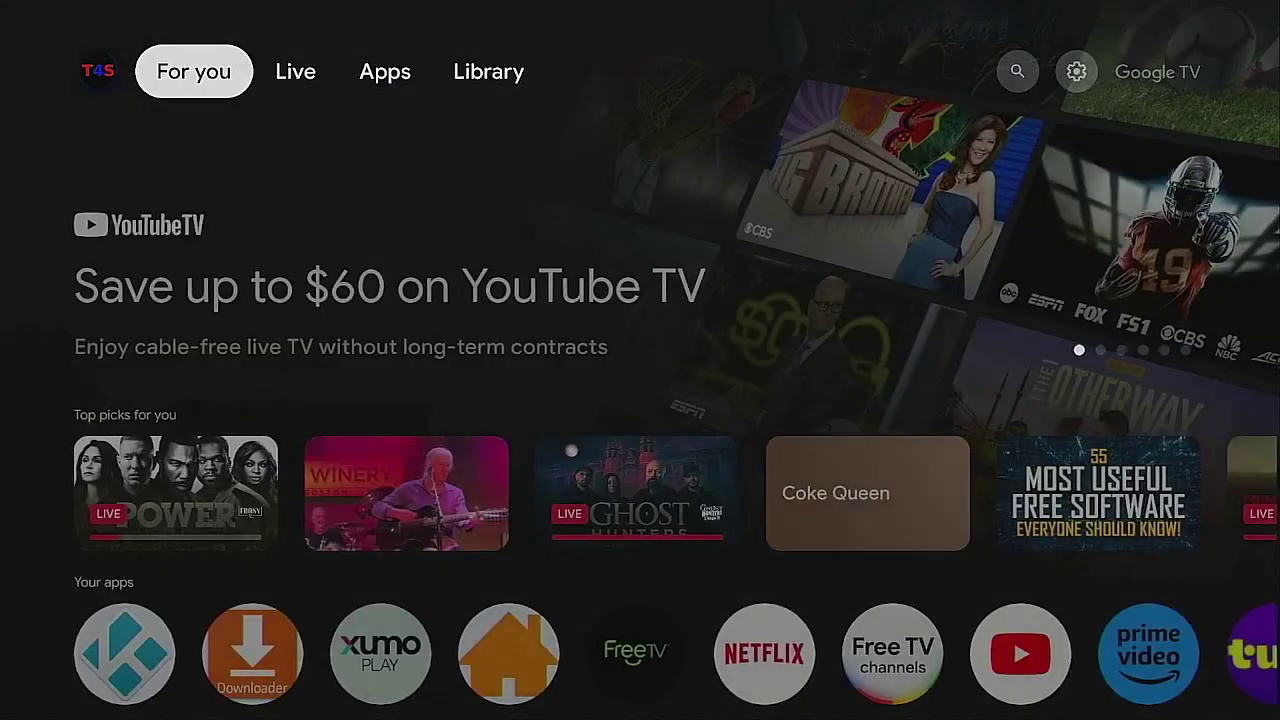
pyautogui.press('Down')
pyautogui.press('Down')
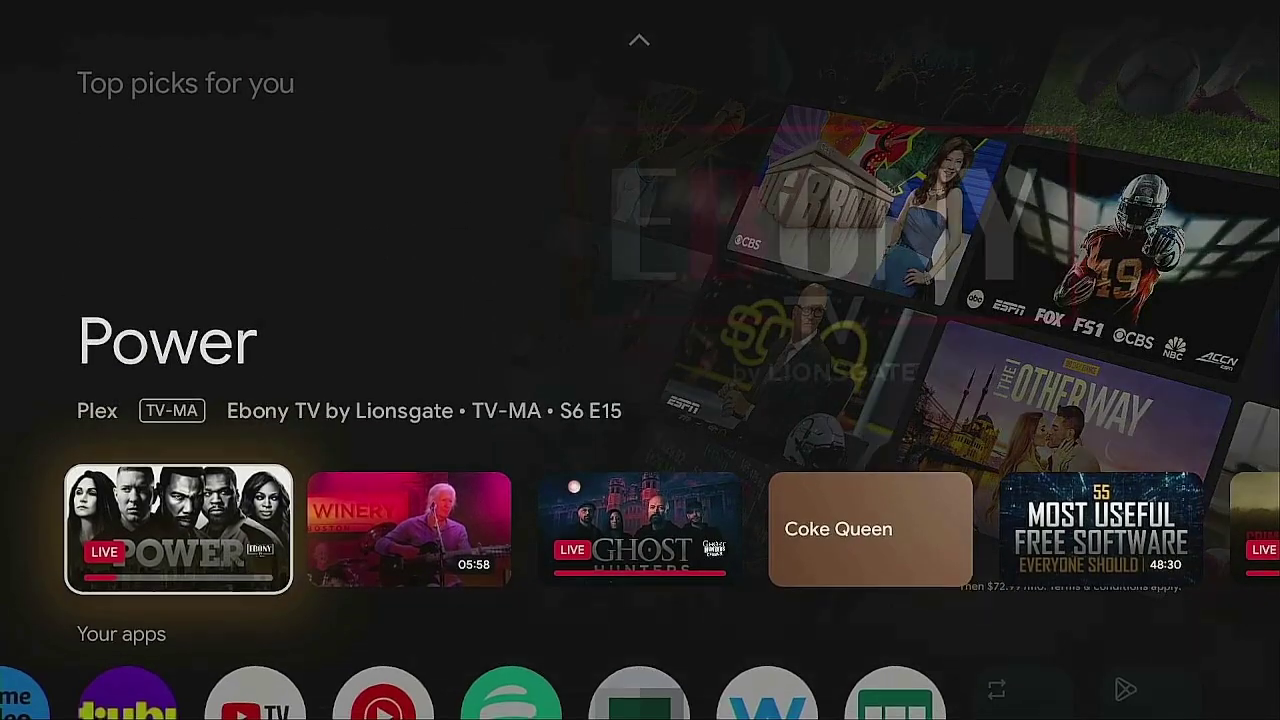
pyautogui.press('Down')
pyautogui.press('Right')
pyautogui.press('Right')
pyautogui.press('Right')
pyautogui.press('Right')
pyautogui.press('Right')
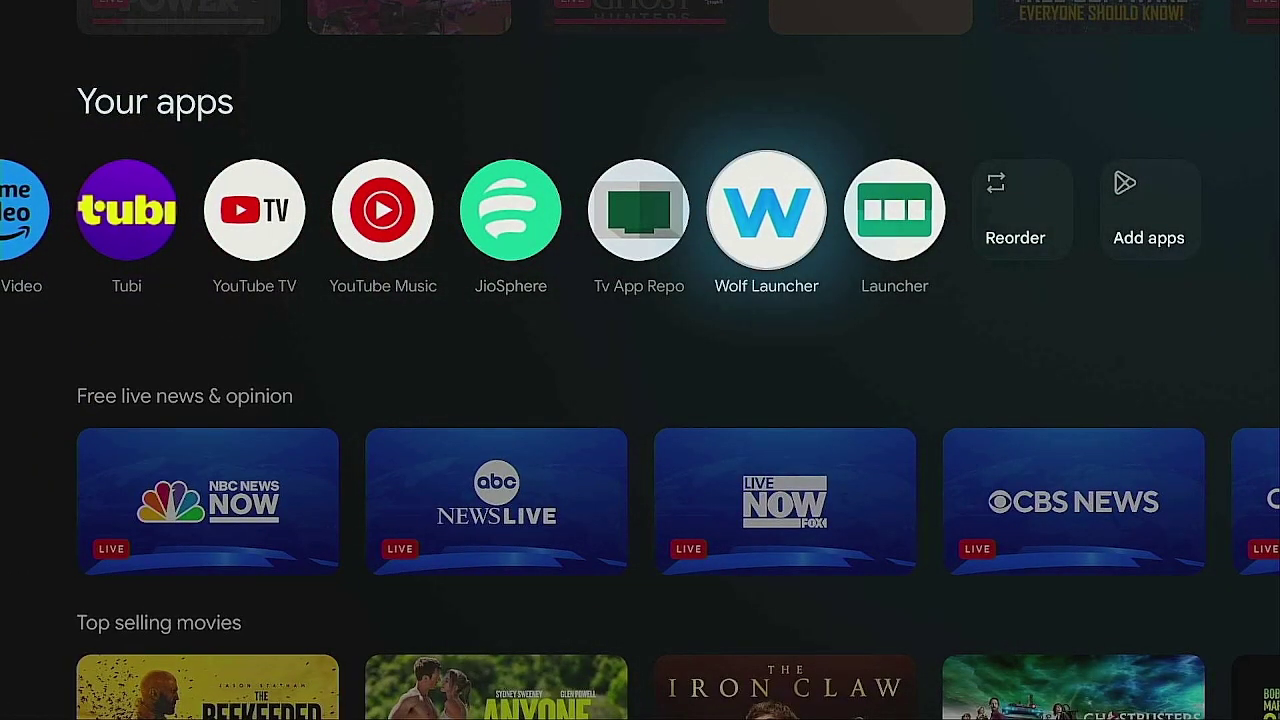
pyautogui.press('Right')
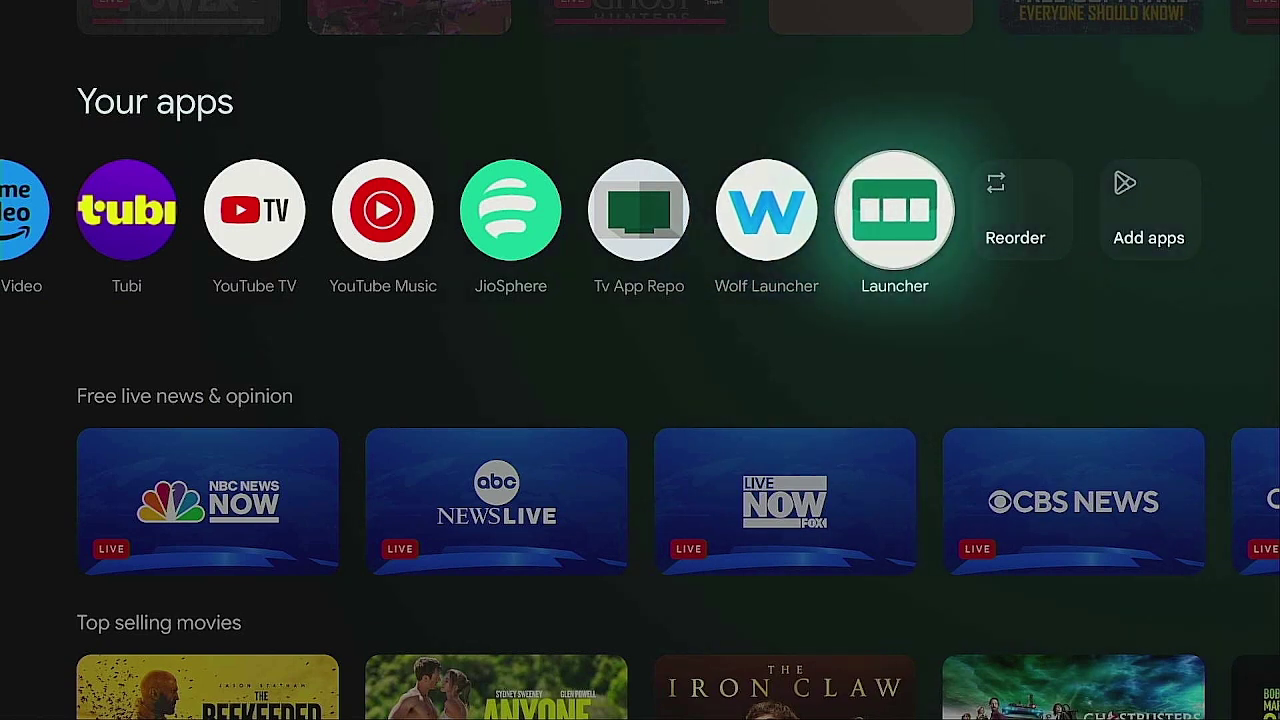
pyautogui.press('Left')
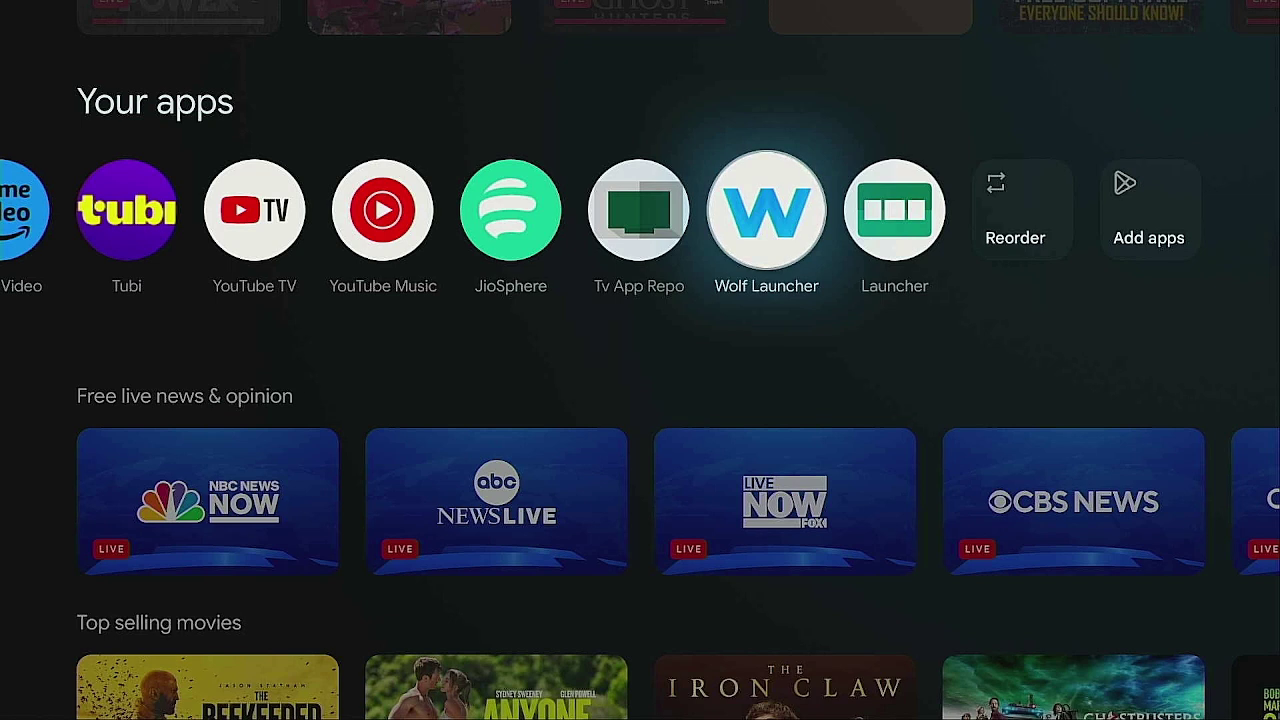
pyautogui.press('Return')
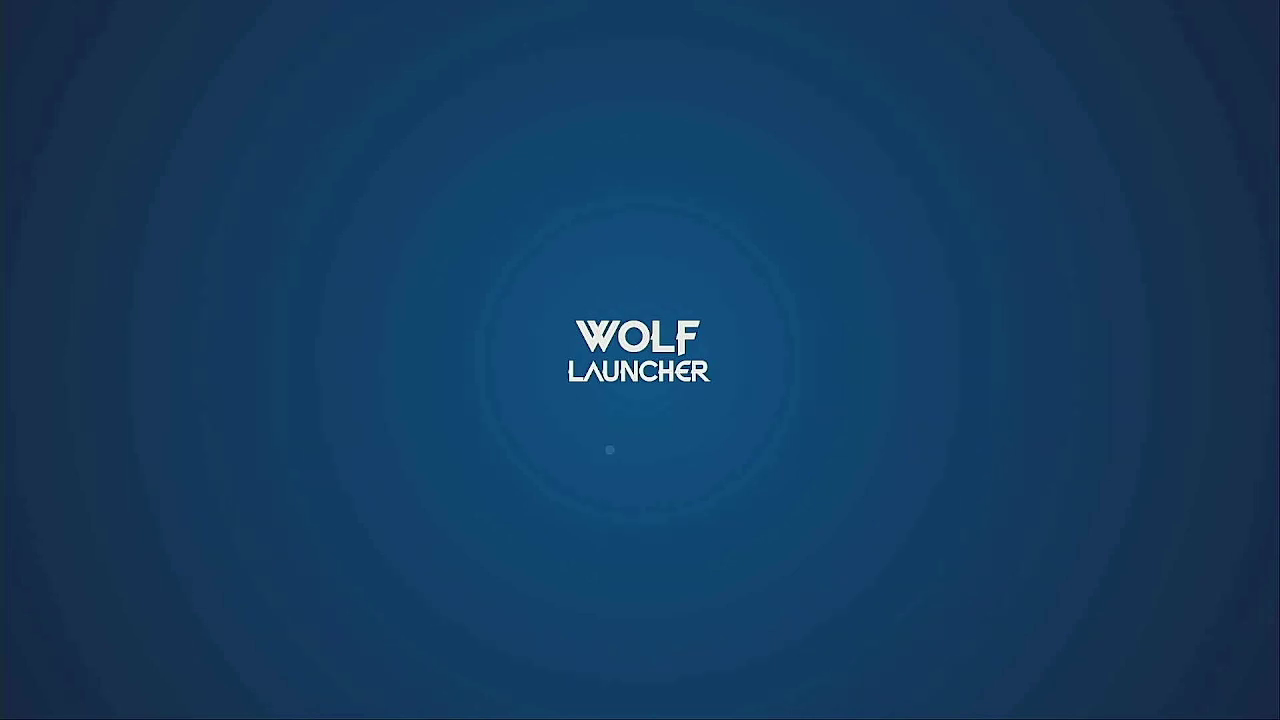
# Step: Browse Wolf Launcher's app grid (Downloader, FreeTV, Incognito, xumo PLAY), then exit to Google TV home
pyautogui.press('Down')
pyautogui.press('Down')
pyautogui.press('Down')
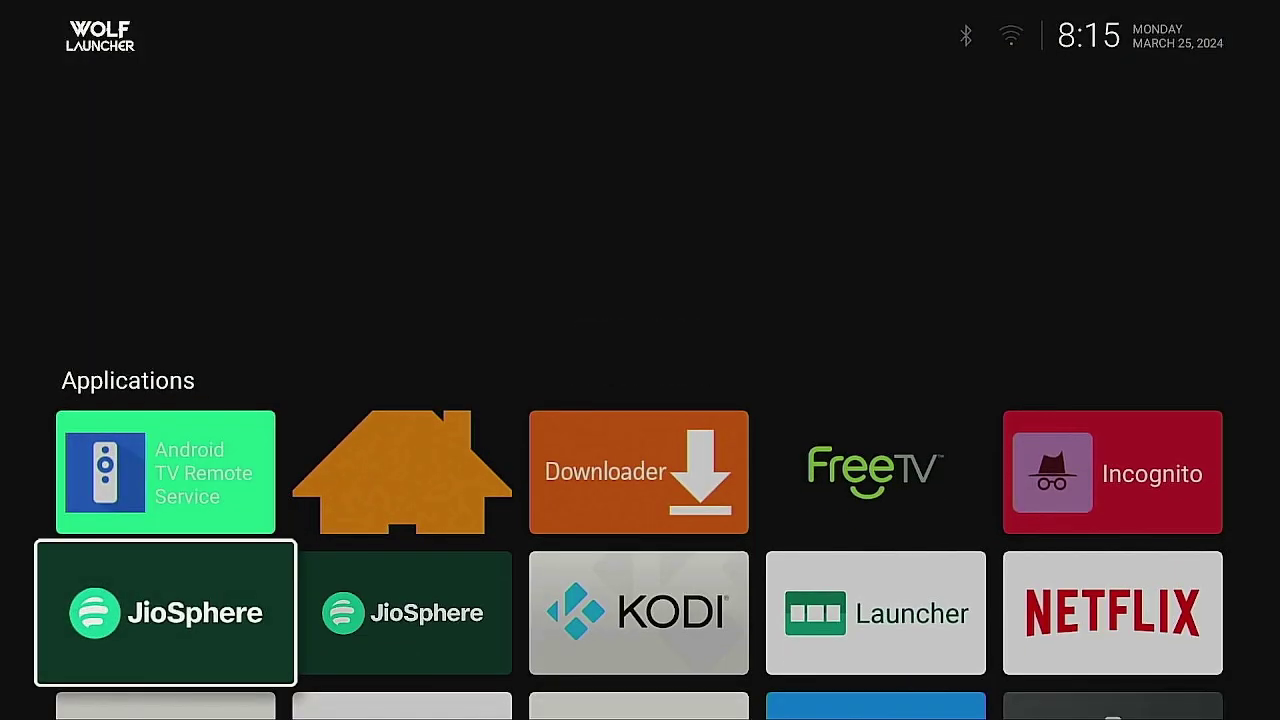
pyautogui.press('Down')
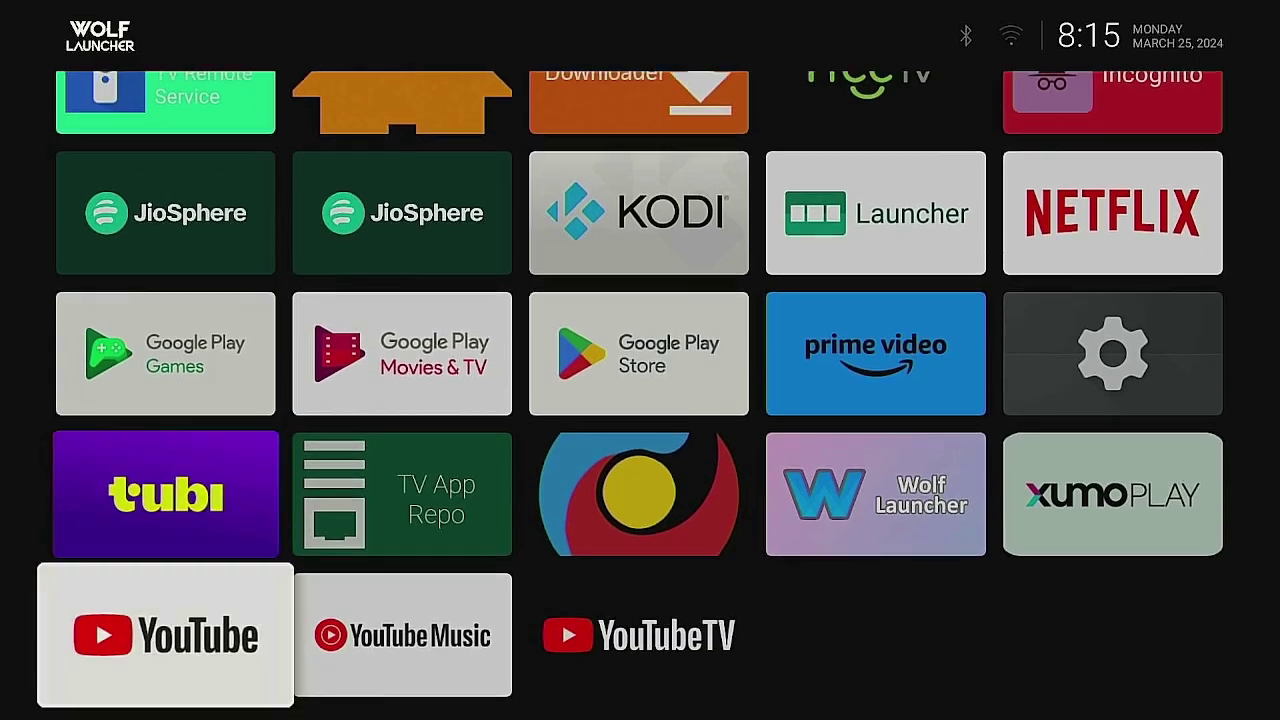
pyautogui.press('Up')
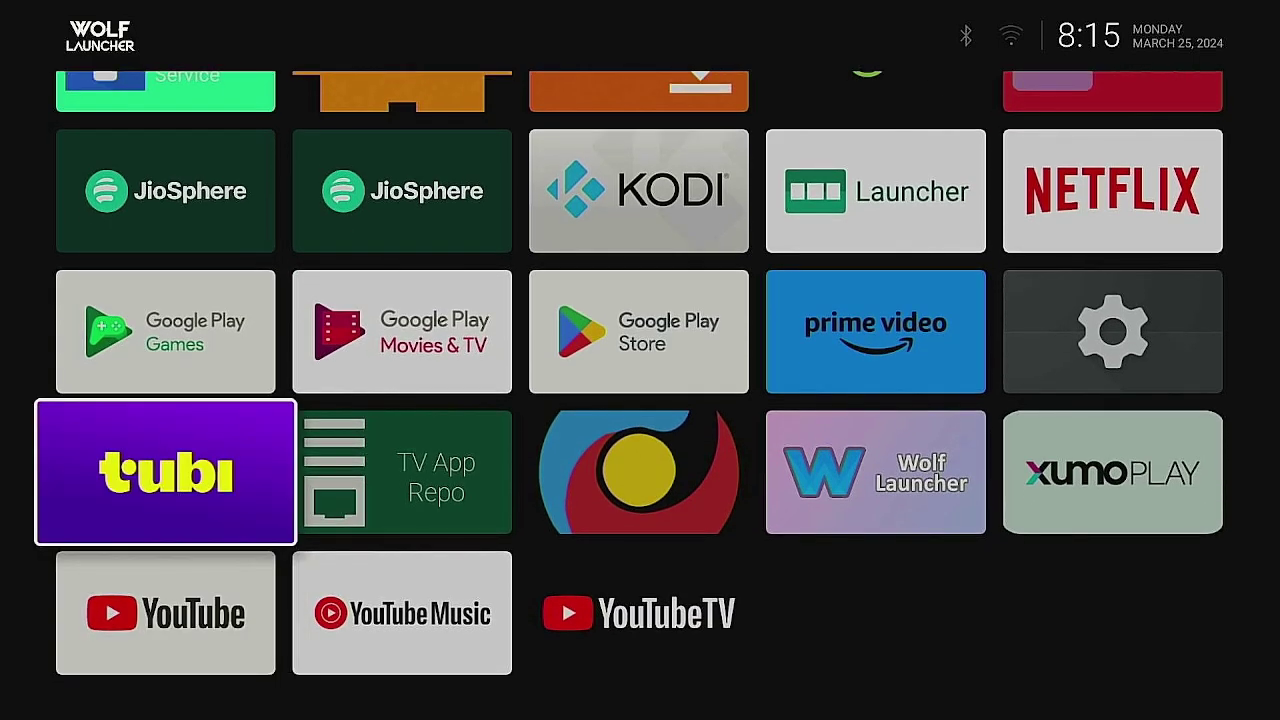
pyautogui.press('Right')
pyautogui.press('Right')
pyautogui.press('Right')
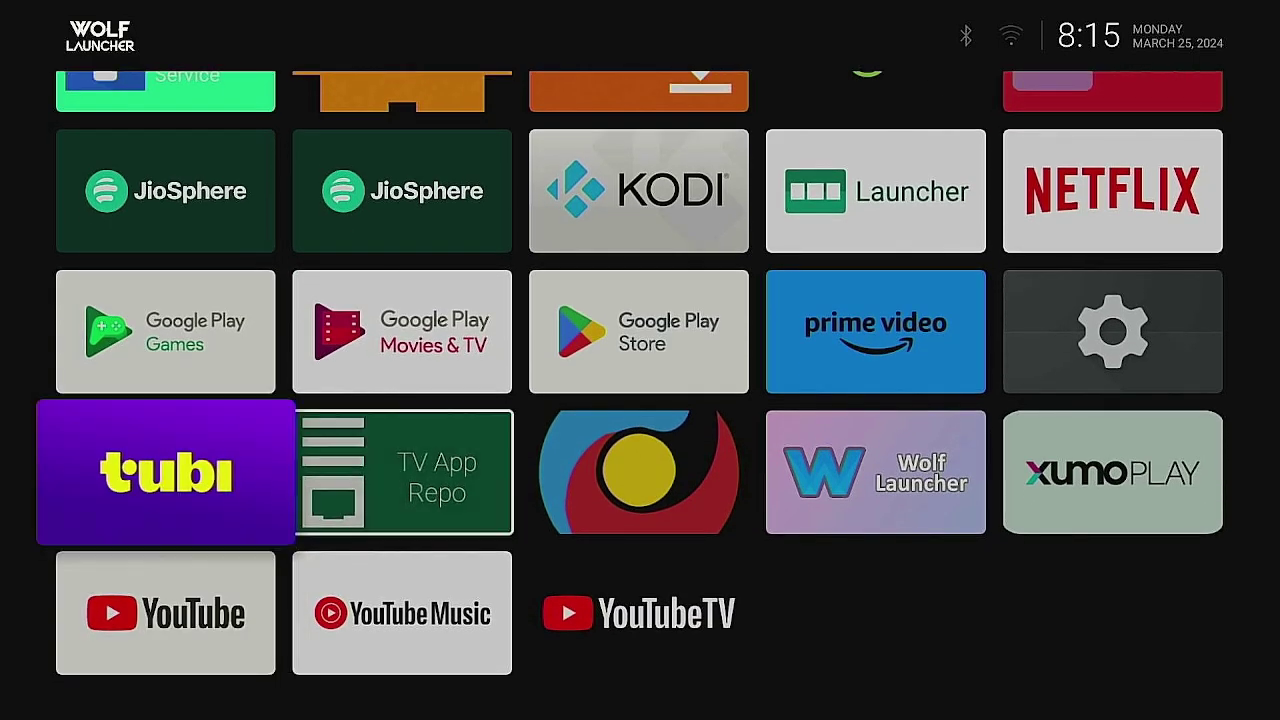
pyautogui.press('Left')
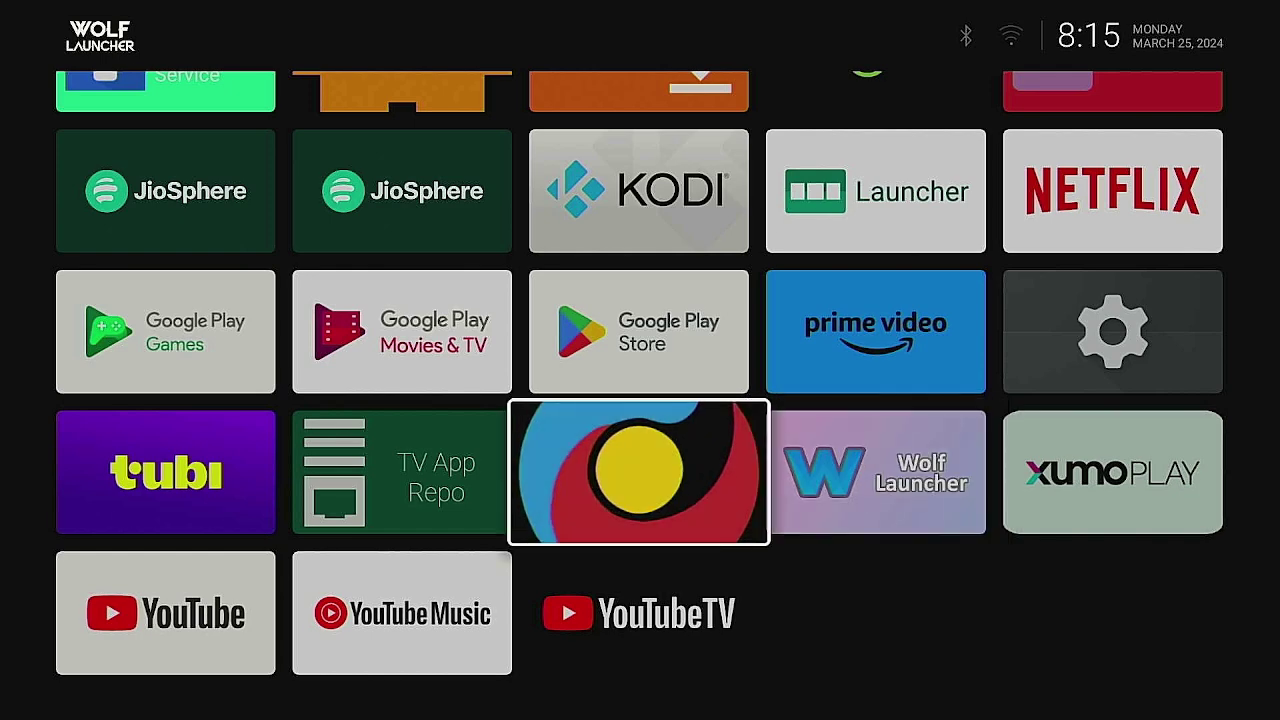
pyautogui.press('Up')
pyautogui.press('Up')
pyautogui.press('Up')
pyautogui.press('Right')
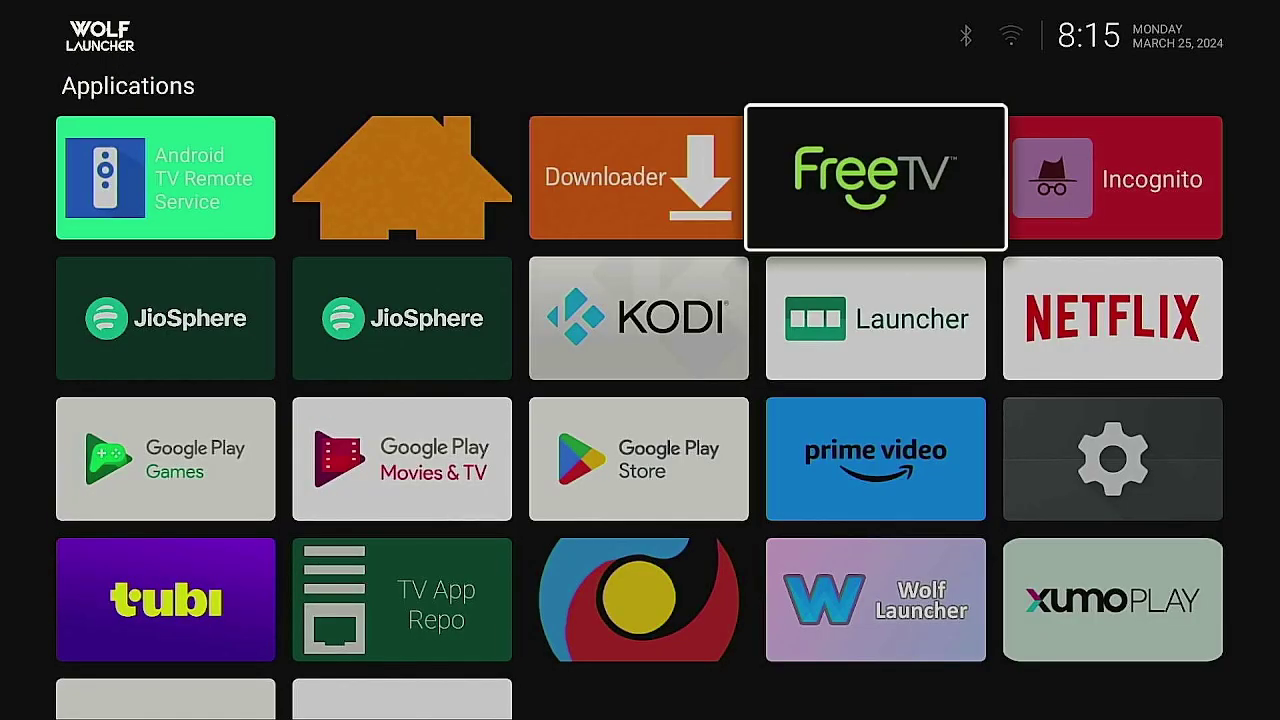
pyautogui.press('Right')
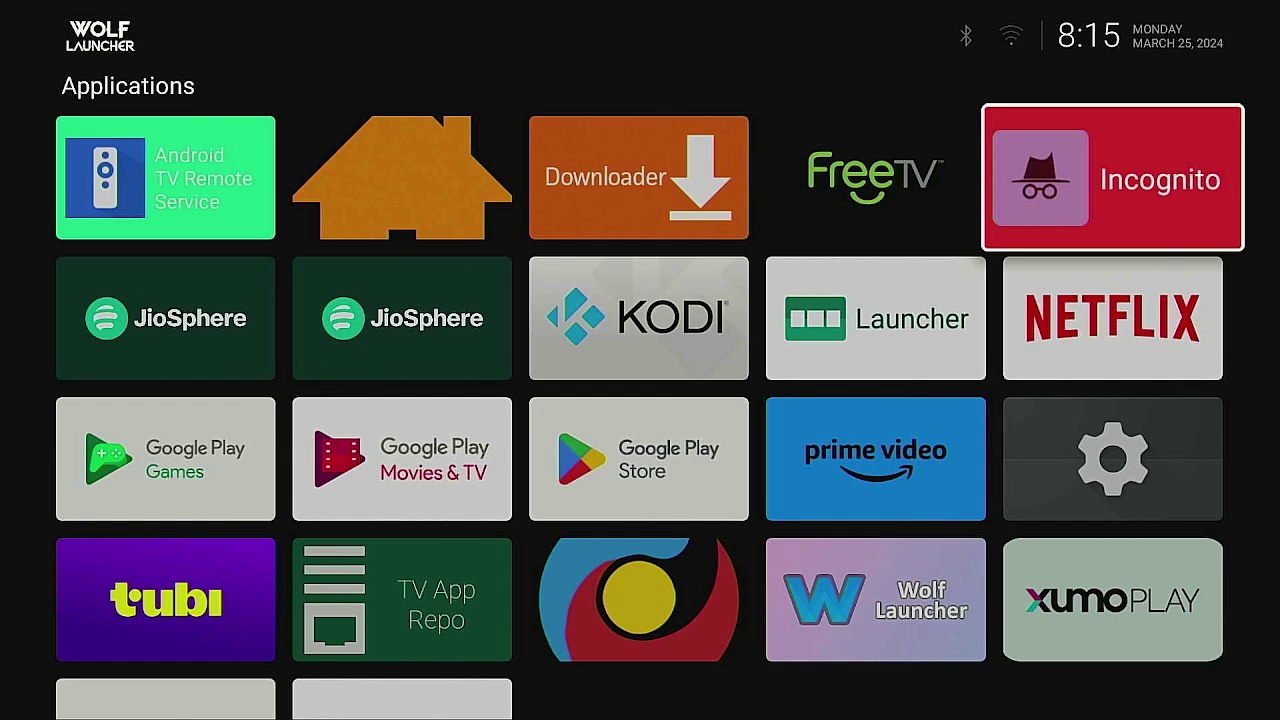
pyautogui.press('Down')
pyautogui.press('Down')
pyautogui.press('Down')
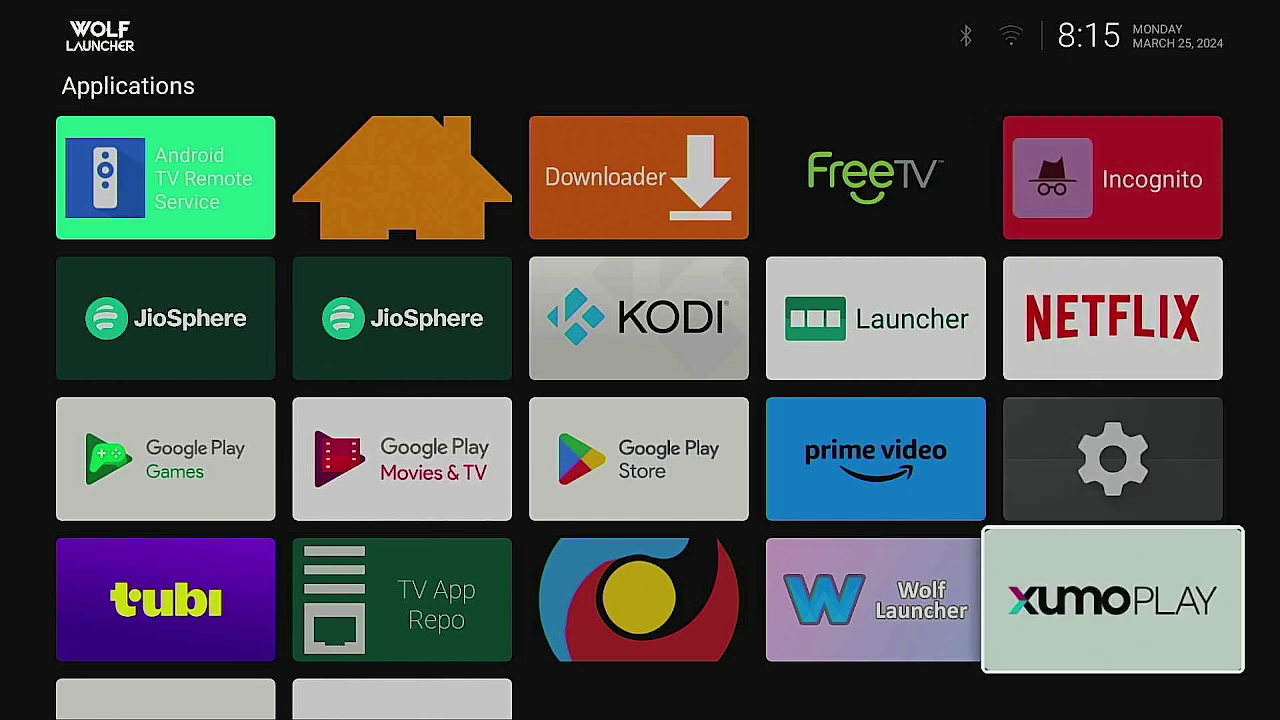
pyautogui.press('Up')
pyautogui.press('Up')
pyautogui.press('Up')
pyautogui.press('Left')
pyautogui.press('Left')
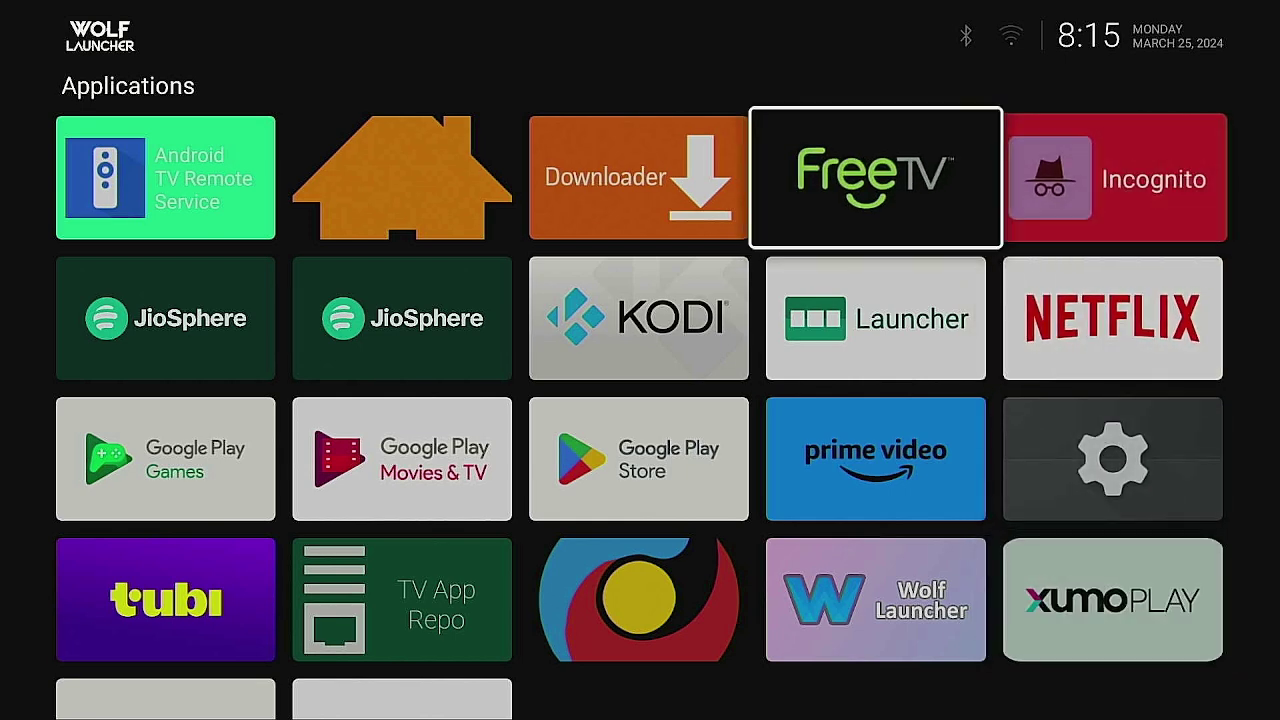
pyautogui.press('Down')
pyautogui.press('Down')
pyautogui.press('Down')
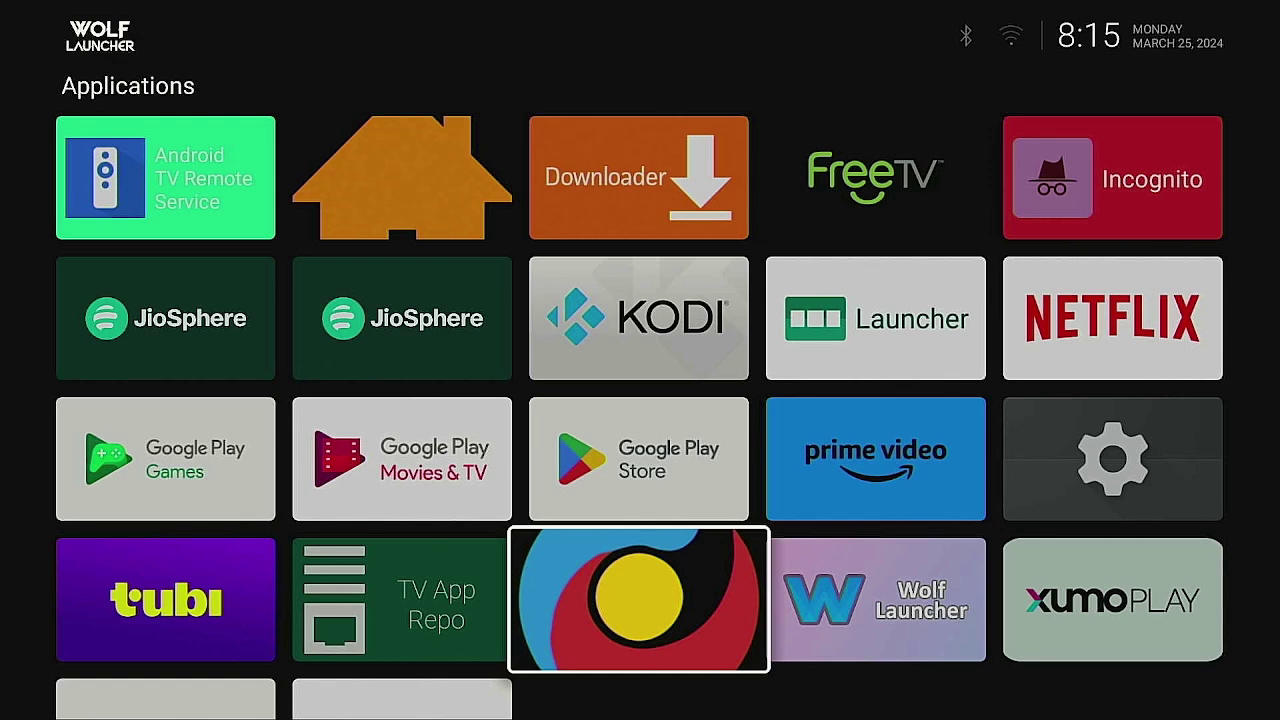
pyautogui.press('Escape')
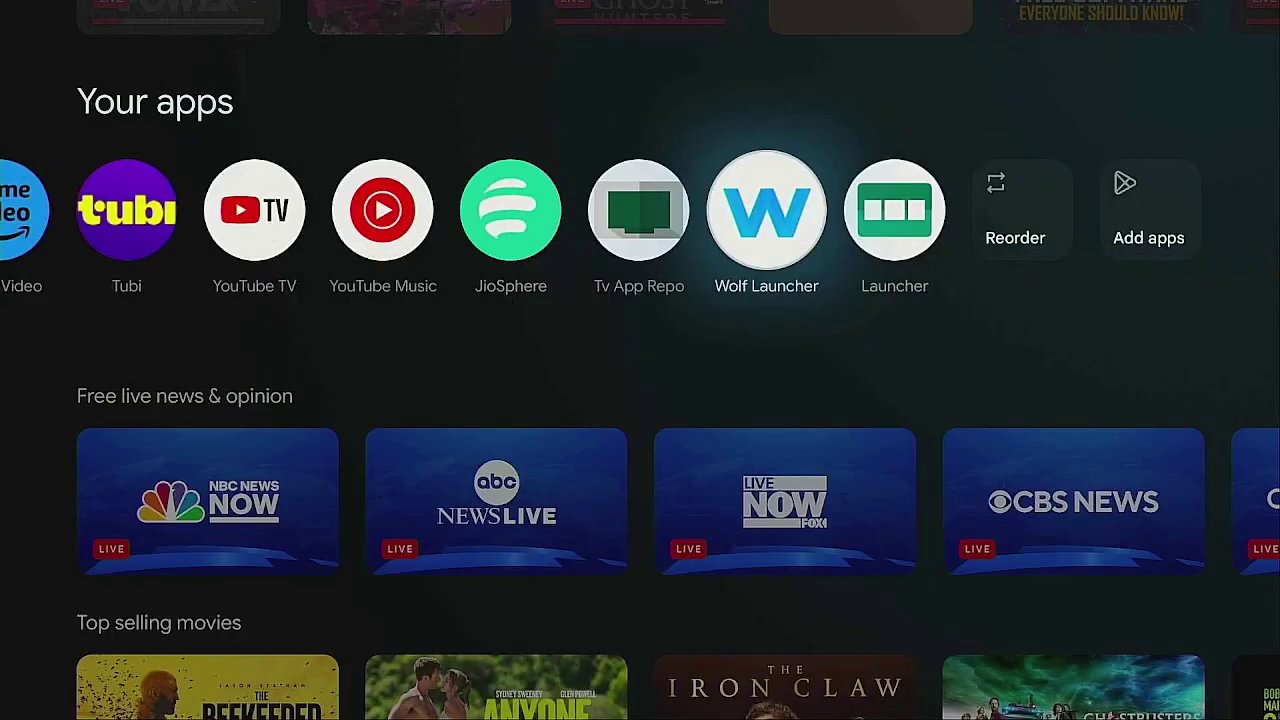
pyautogui.press('Right')
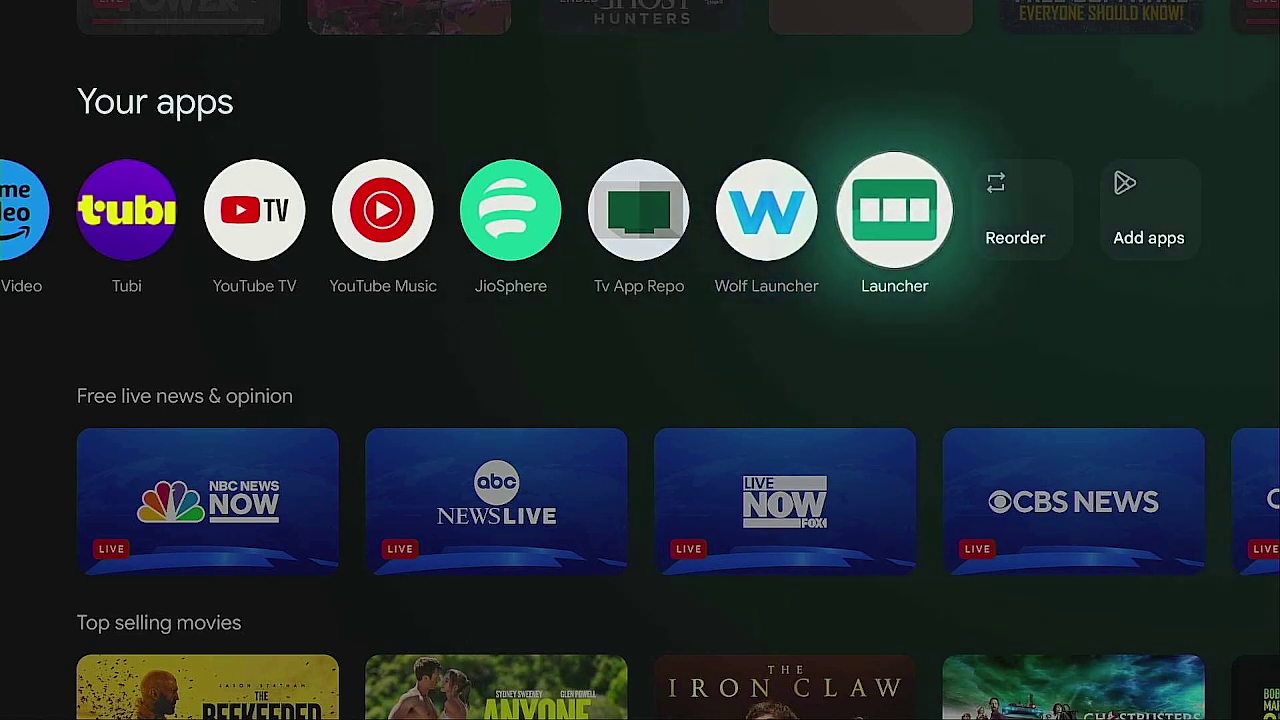
pyautogui.press('Return')
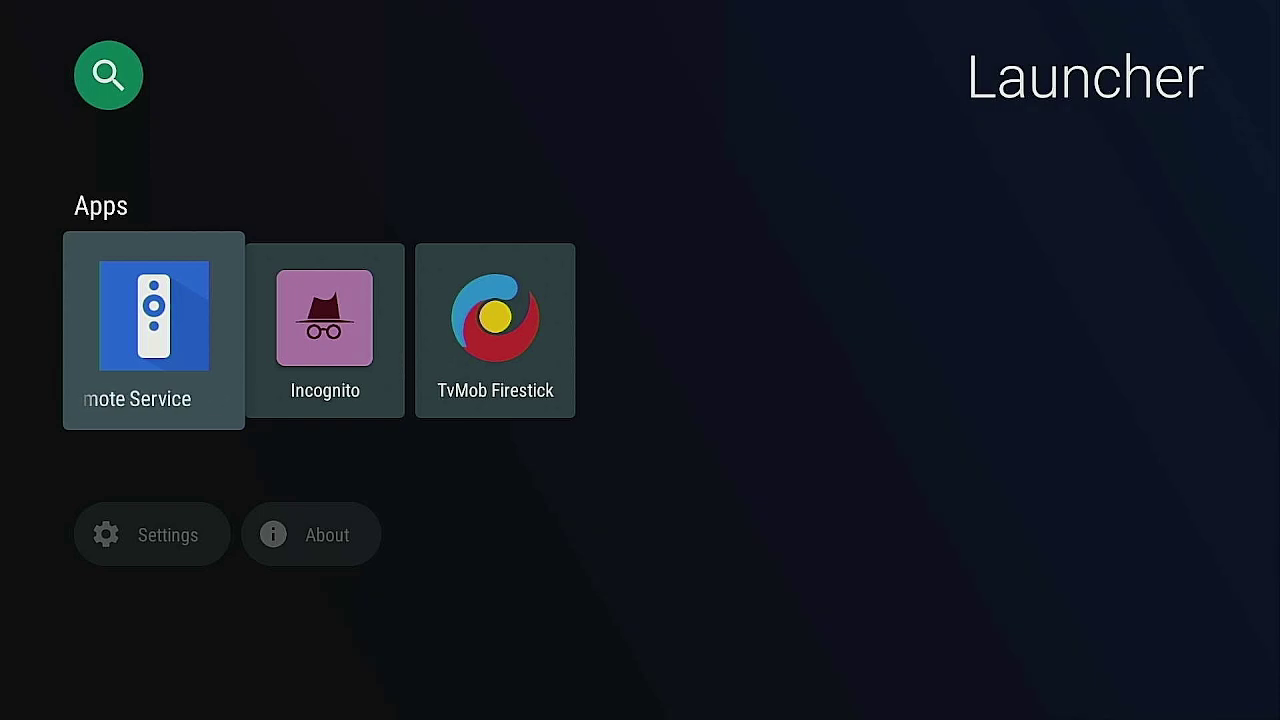
pyautogui.press('Right')
pyautogui.press('Right')
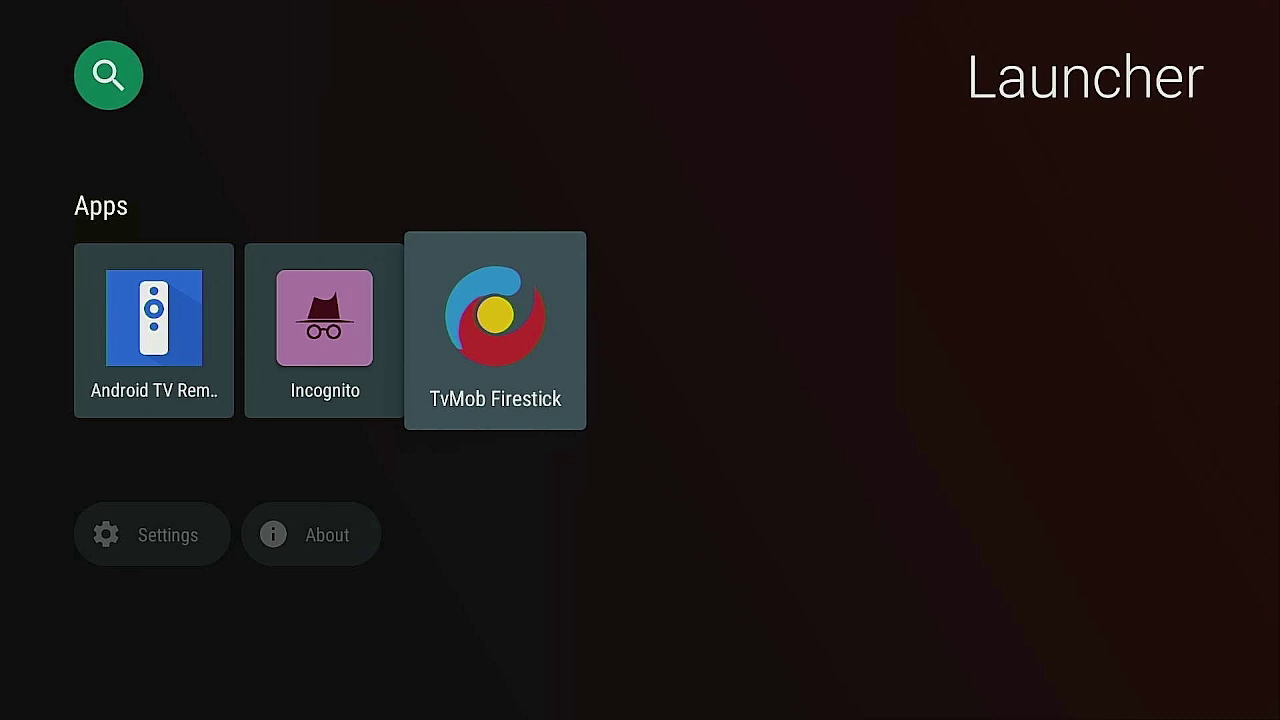
pyautogui.press('Escape')
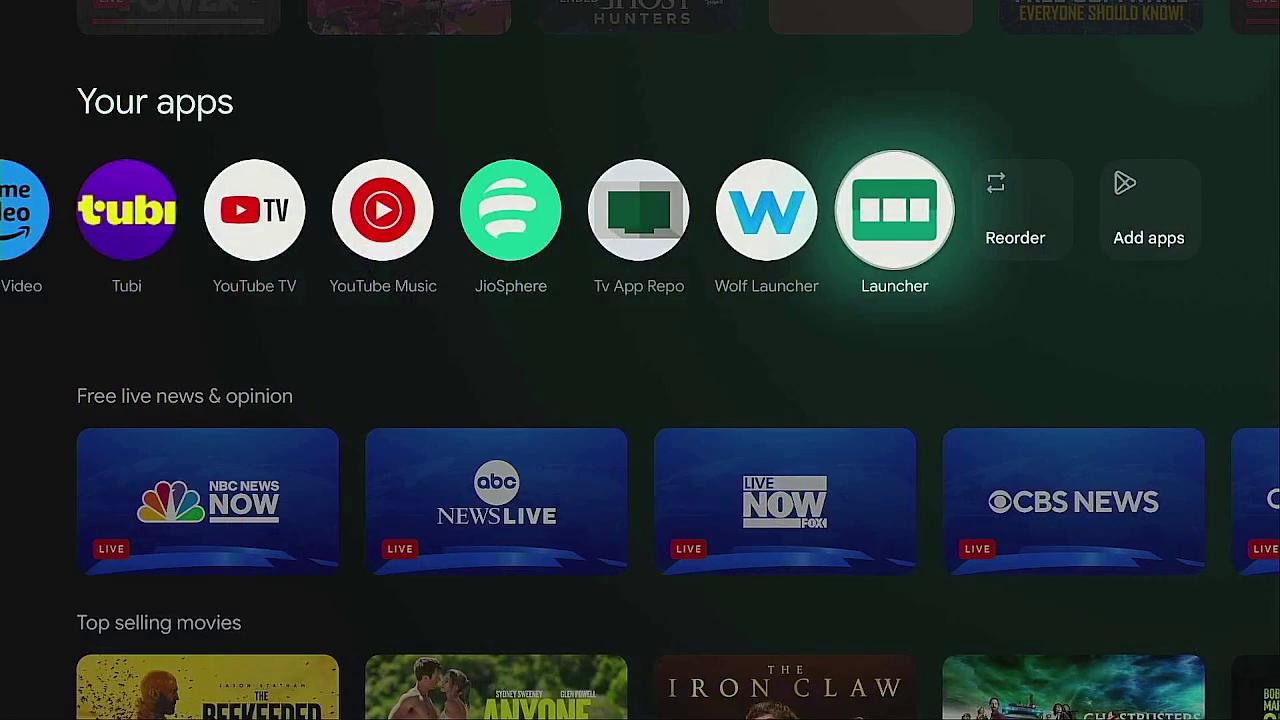
# Step: Move the Launcher app to the first slot in Your apps, ahead of Kodi and Downloader, and finish arranging
pyautogui.press('Return')
pyautogui.press('Return')
pyautogui.press('Left')
pyautogui.press('Left')
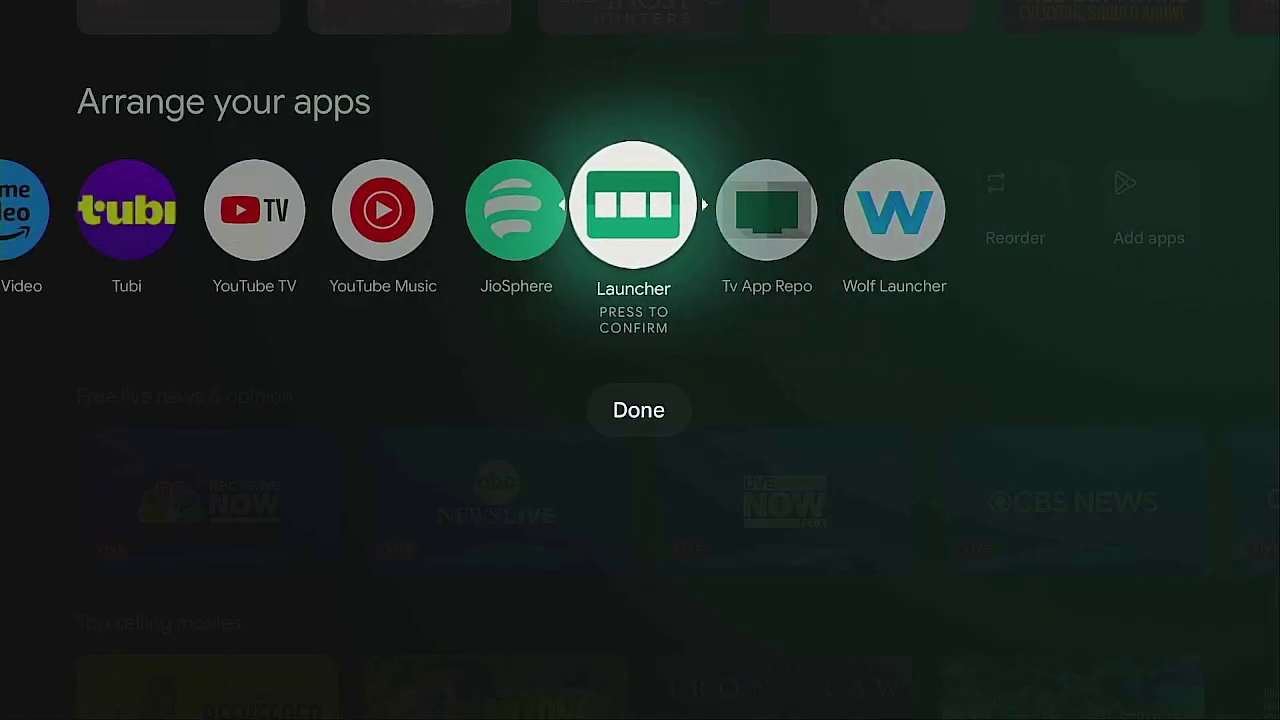
pyautogui.press('Left')
pyautogui.press('Left')
pyautogui.press('Left')
pyautogui.press('Left')
pyautogui.press('Left')
pyautogui.press('Left')
pyautogui.press('Left')
pyautogui.press('Left')
pyautogui.press('Left')
pyautogui.press('Left')
pyautogui.press('Left')
pyautogui.press('Left')
pyautogui.press('Left')
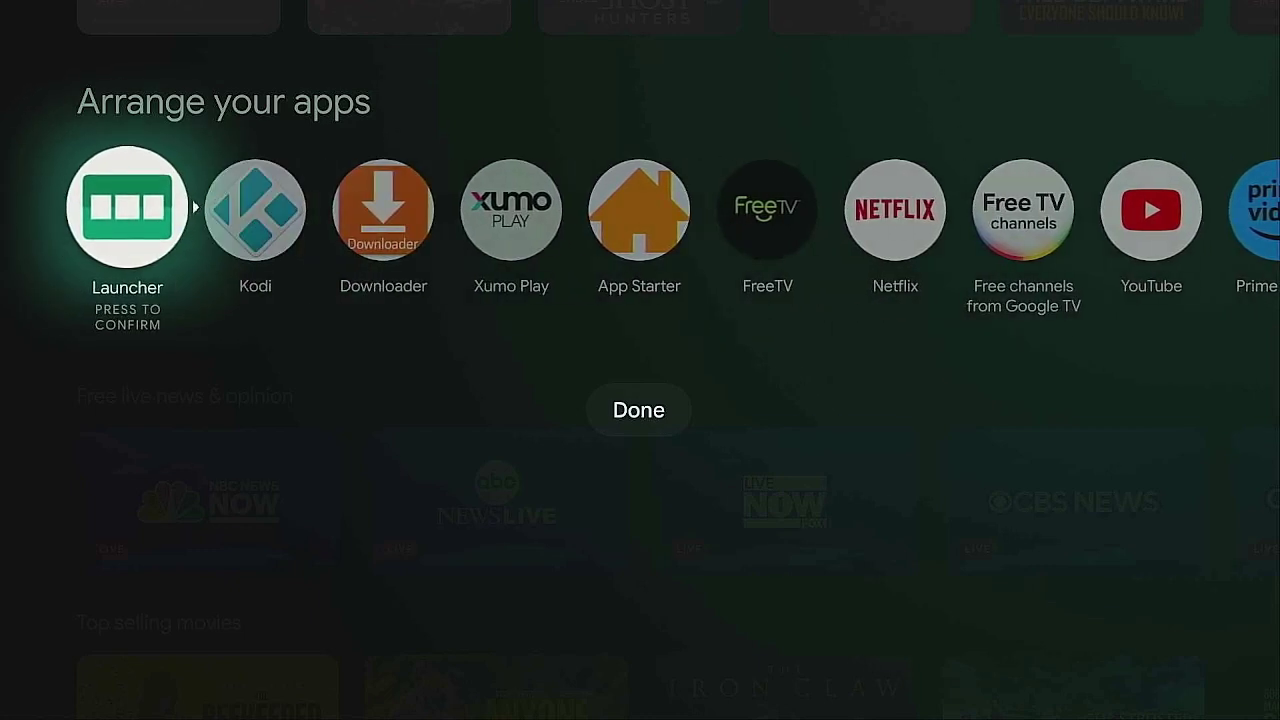
pyautogui.press('Return')
pyautogui.press('Down')
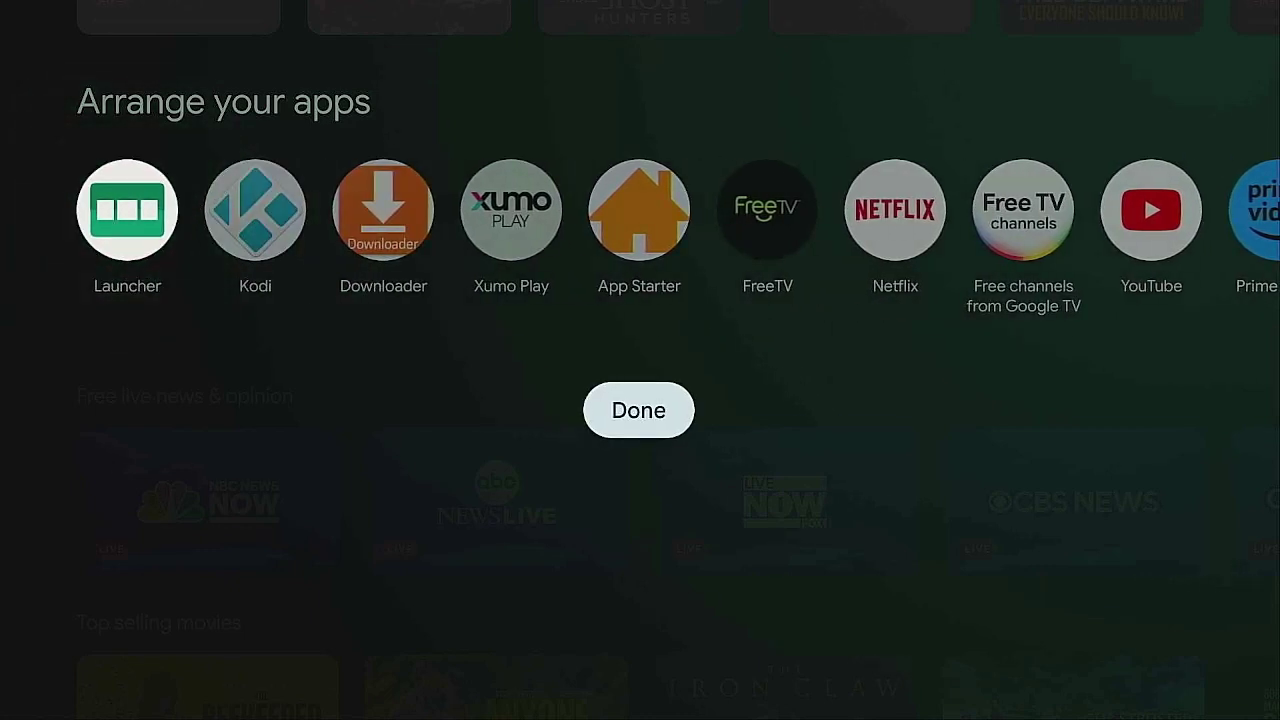
pyautogui.press('Return')
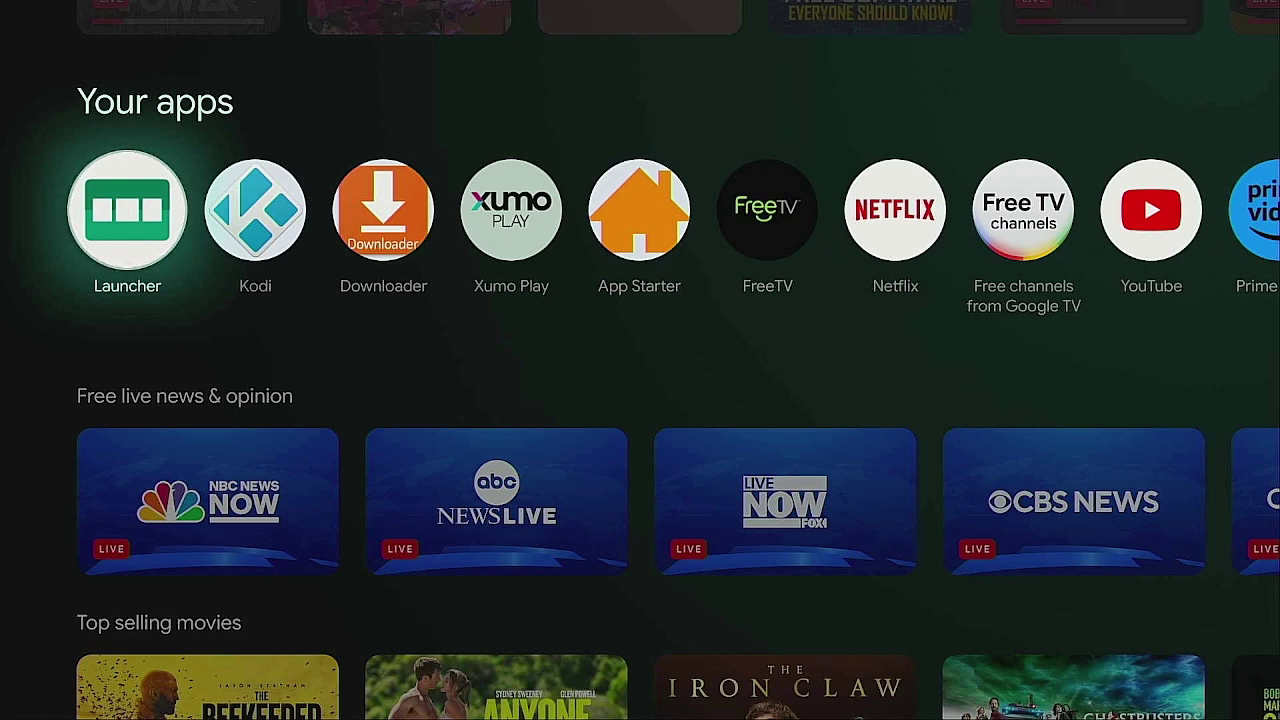
pyautogui.press('Right')
pyautogui.press('Right')
pyautogui.press('Right')
pyautogui.press('Right')
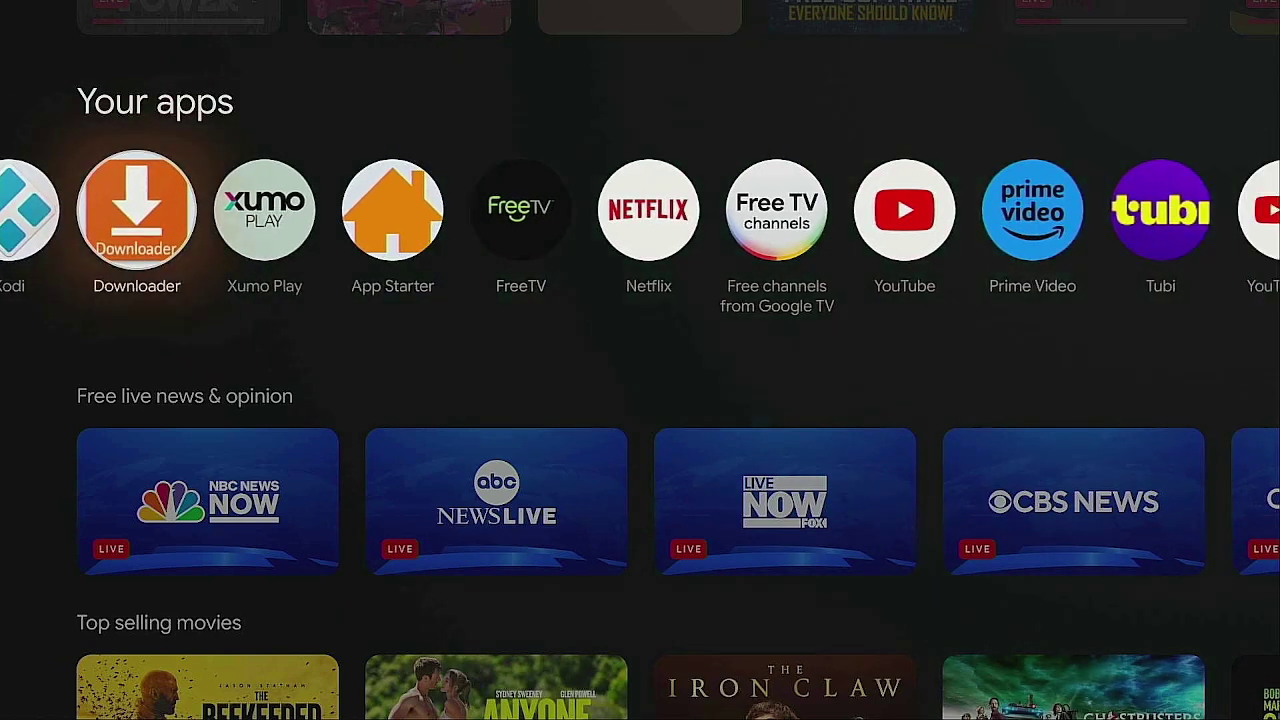
pyautogui.press('Left')
pyautogui.press('Left')
pyautogui.press('Left')
pyautogui.press('Left')
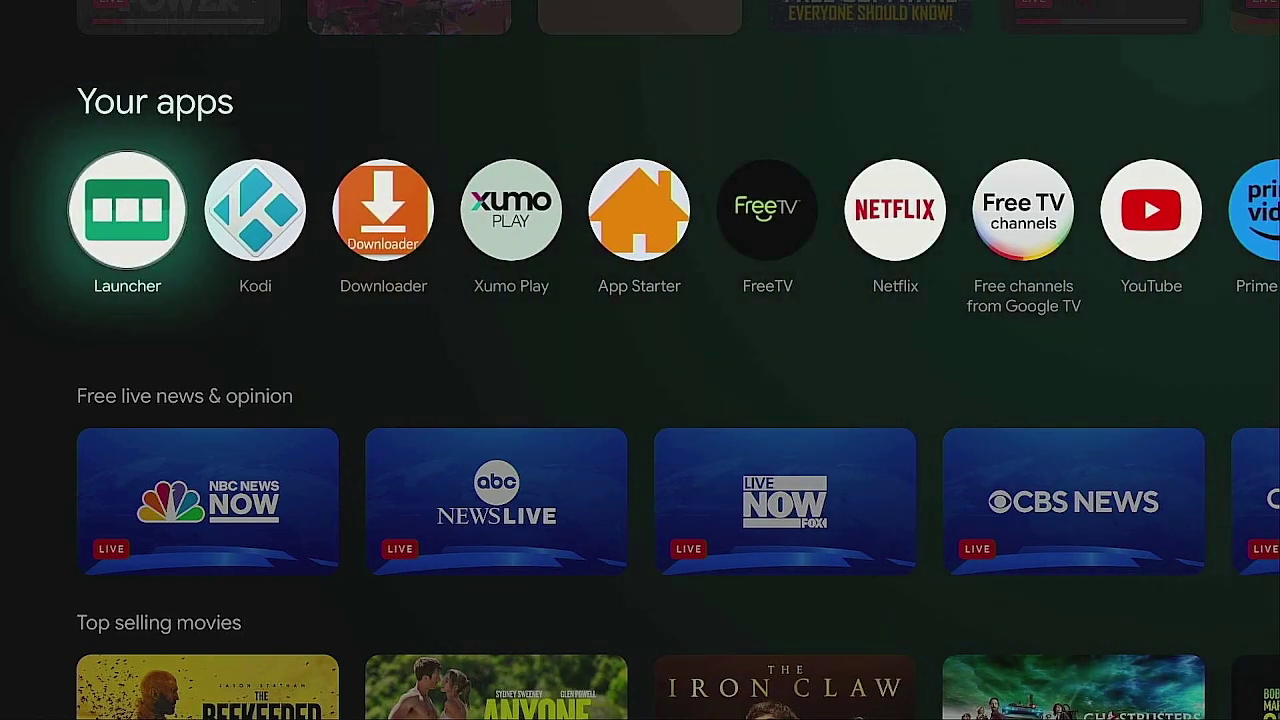
pyautogui.press('Return')
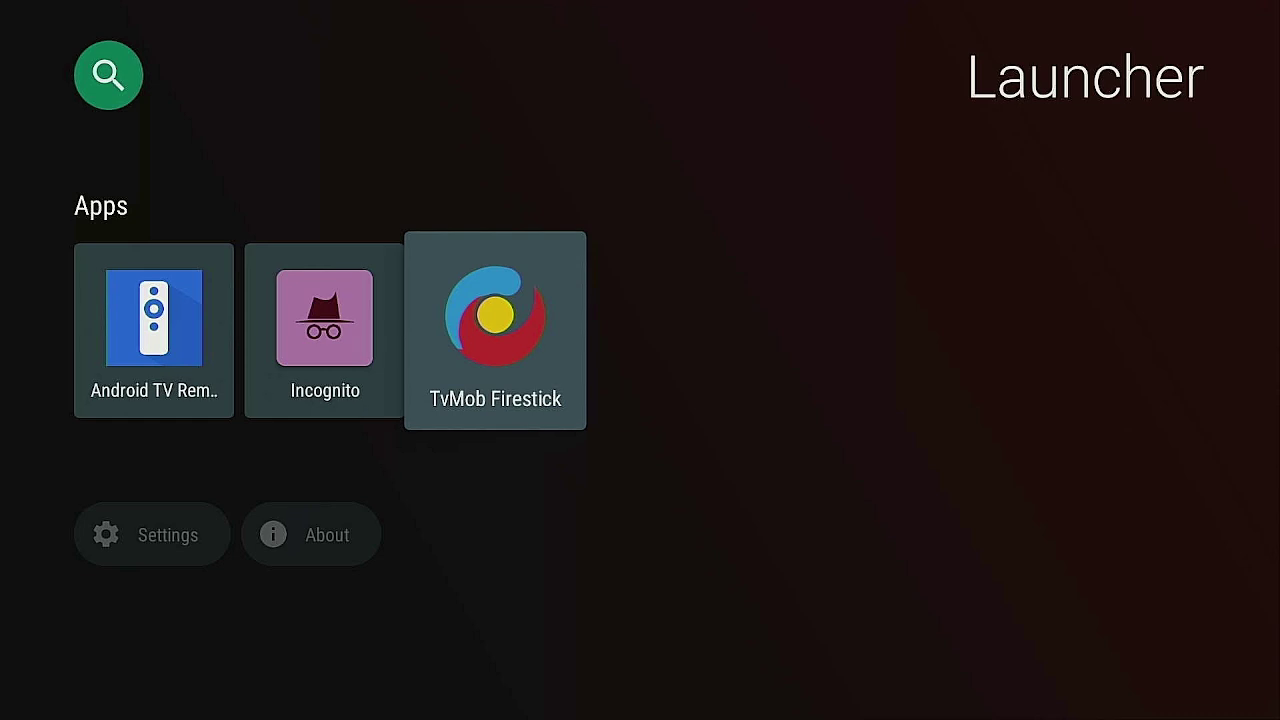
pyautogui.press('Escape')
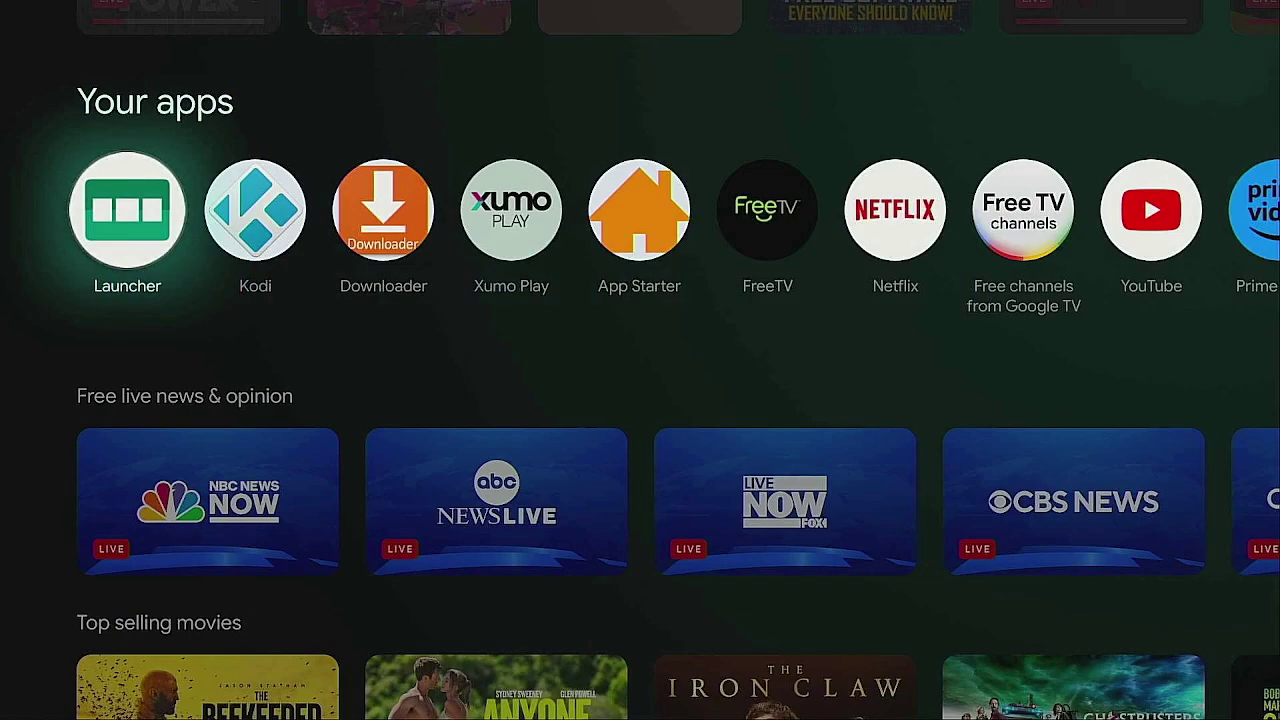
pyautogui.press('Escape')
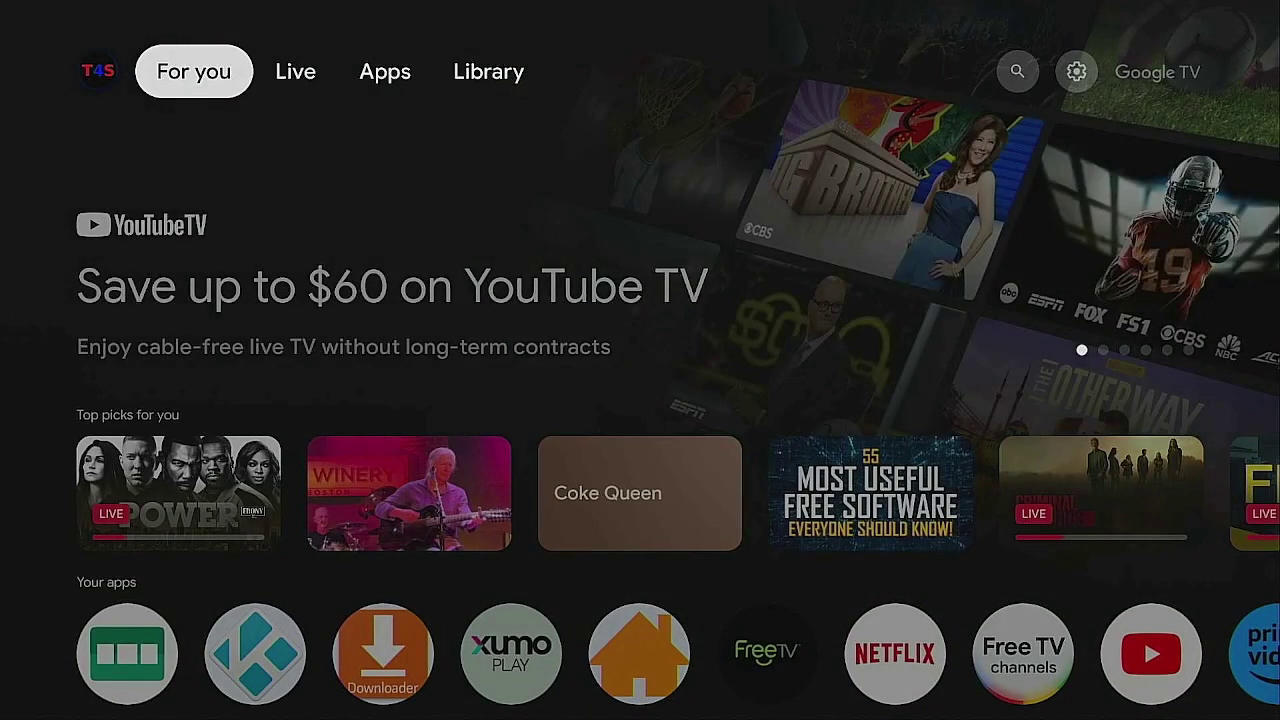